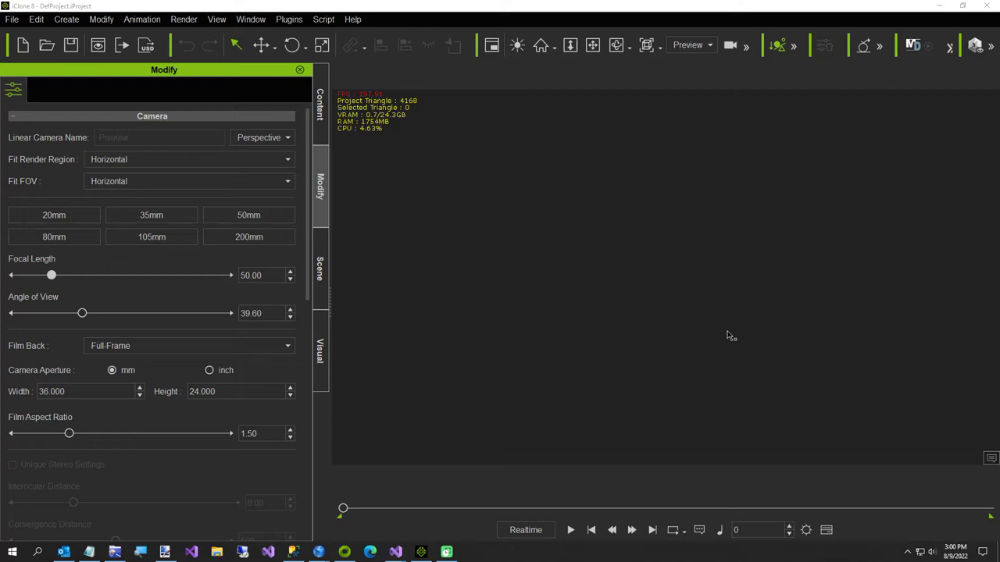
Create a box primitive and scale it into a long bar, reducing its height to about half and stretching it along X
click(68, 22)
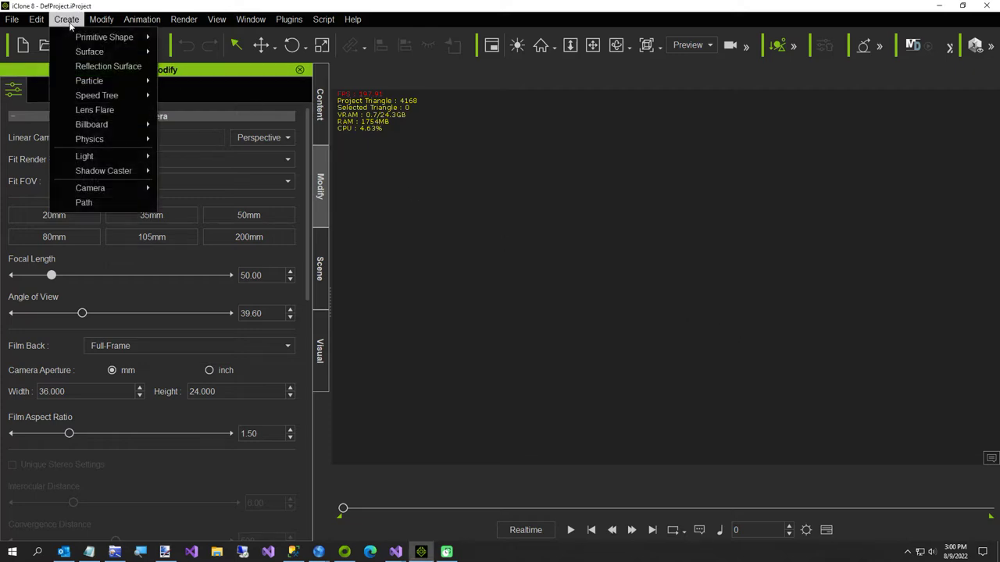
mouse_move(72, 38)
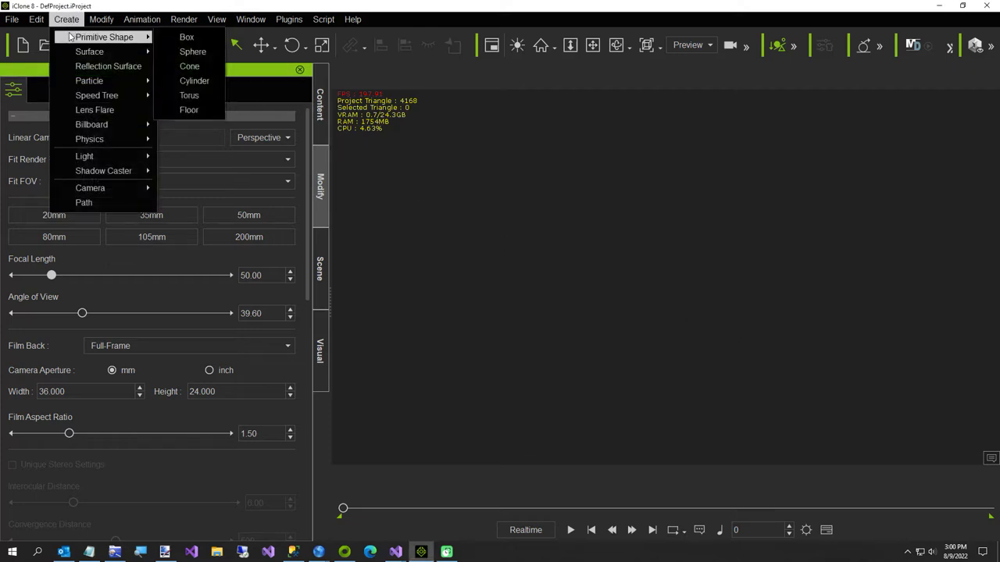
click(185, 37)
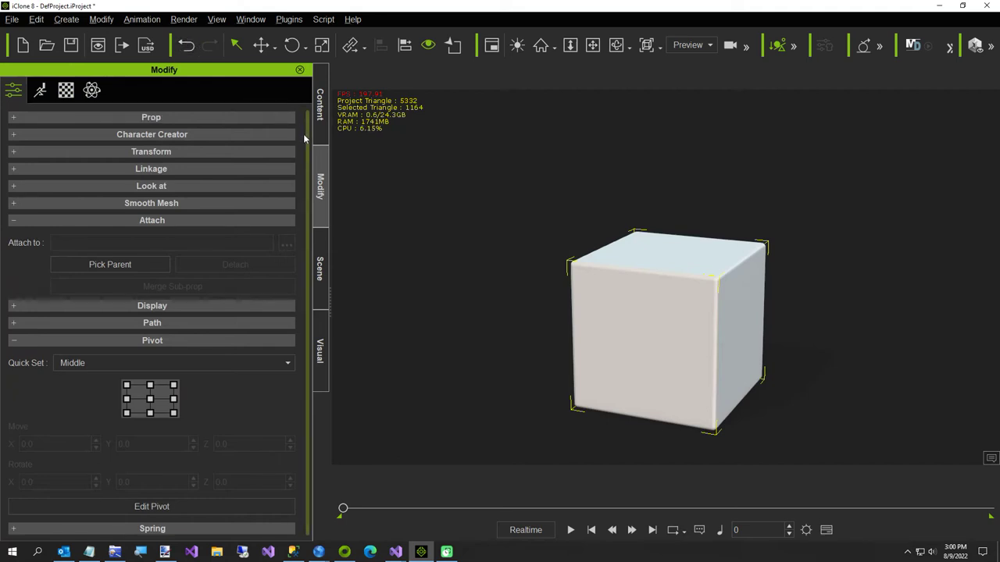
scroll(507, 281, down, 2)
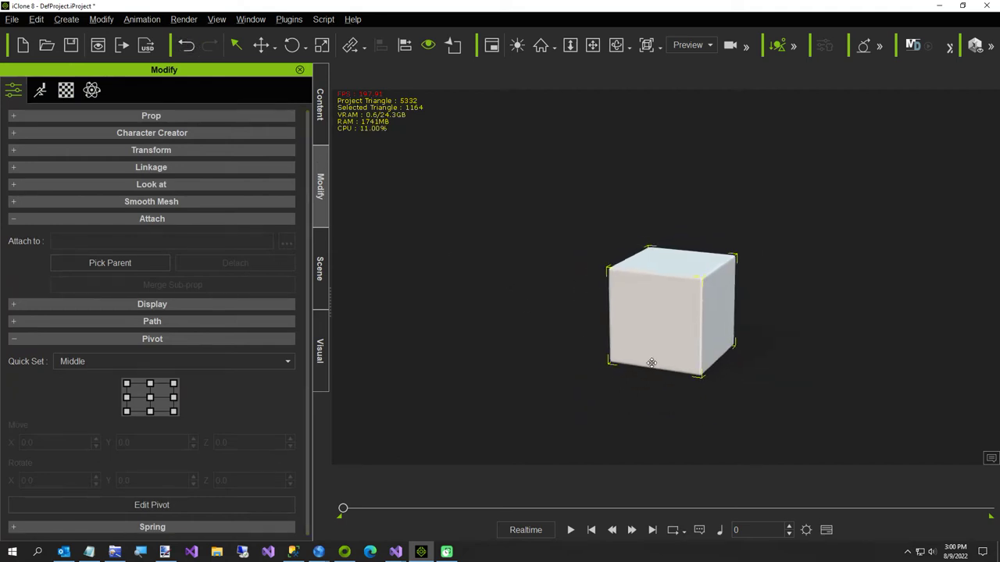
key(r)
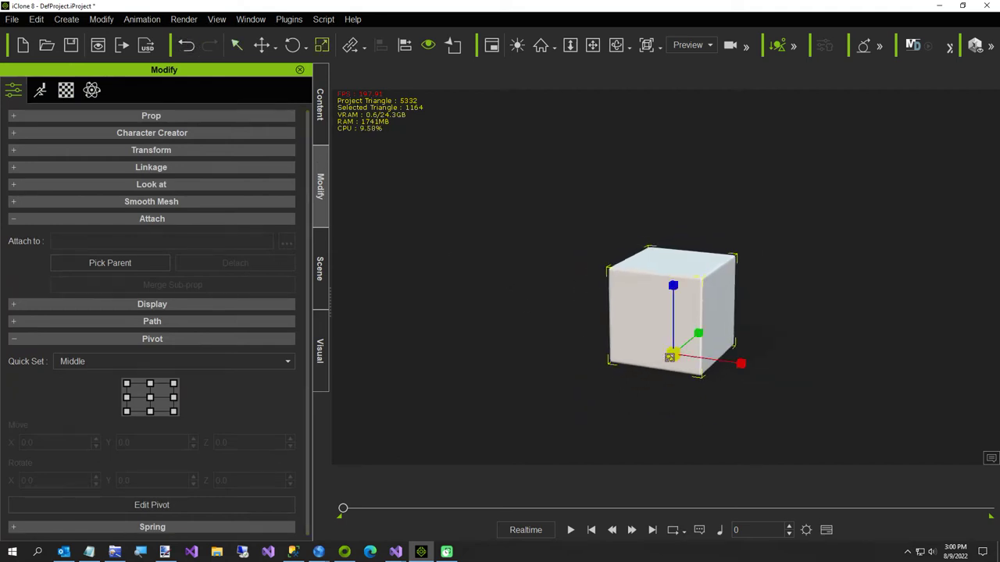
drag(673, 286, 664, 339)
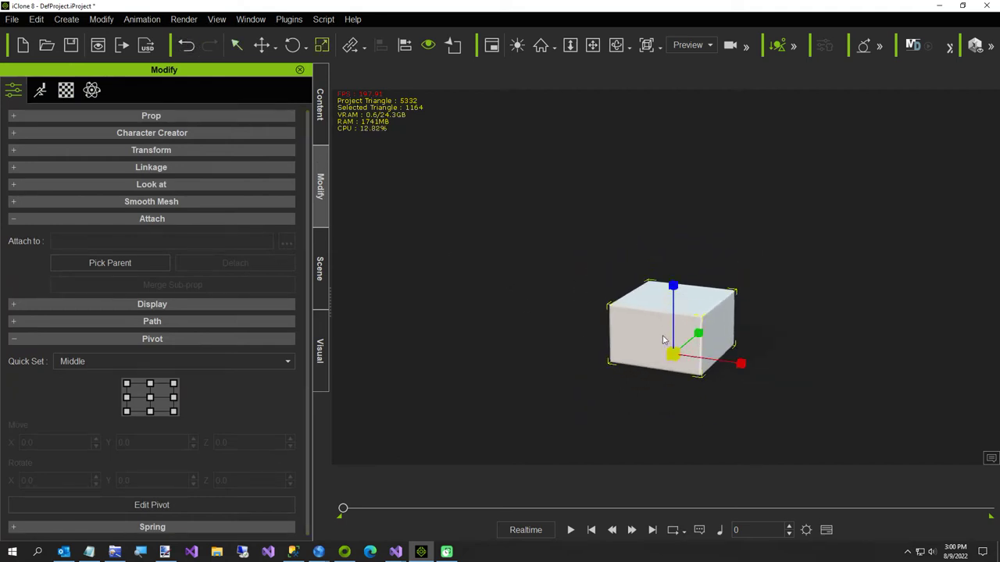
drag(740, 363, 923, 401)
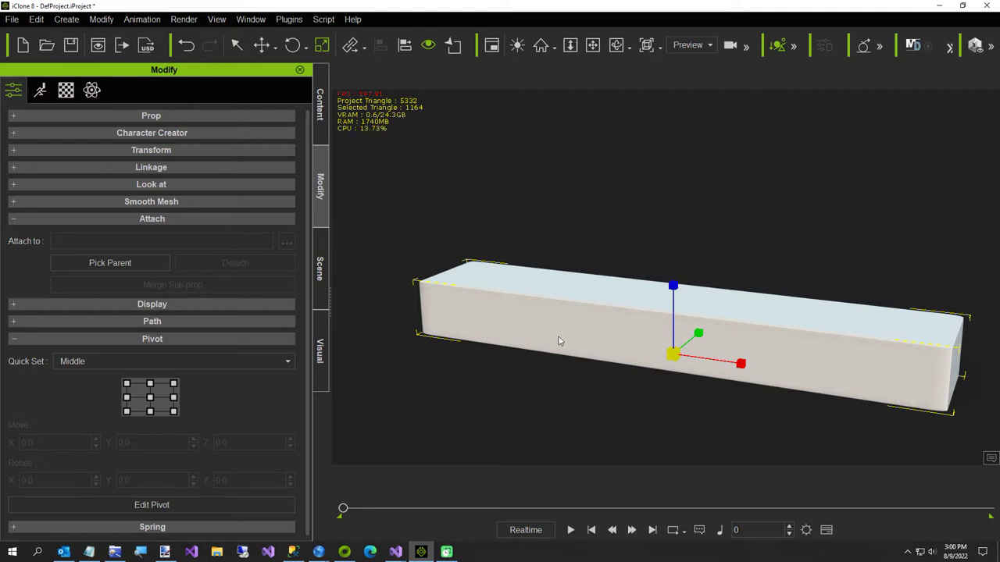
Load Steel.jpg from the Steel textures folder as the bar's base color texture
click(64, 90)
scroll(67, 182, up, 4)
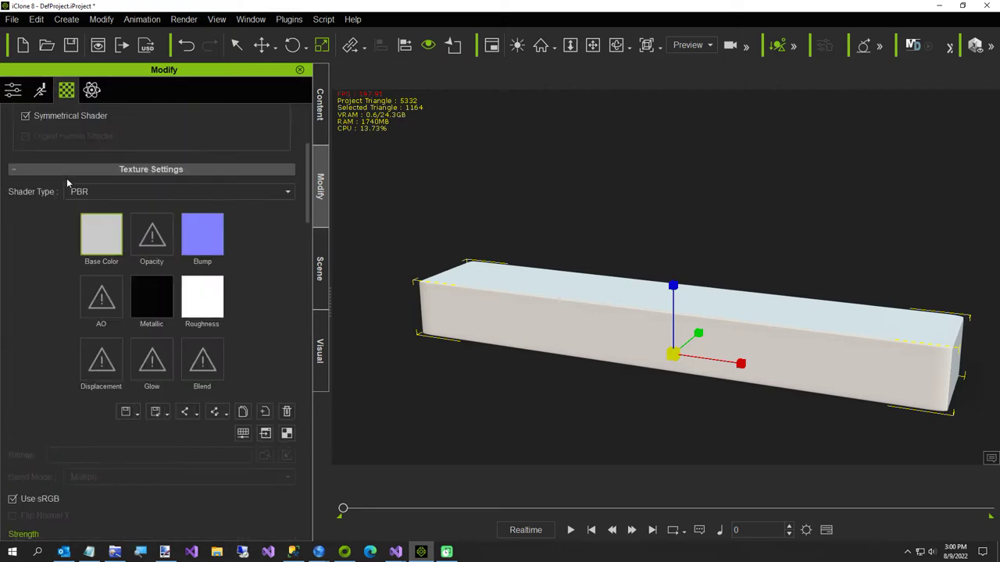
double_click(103, 239)
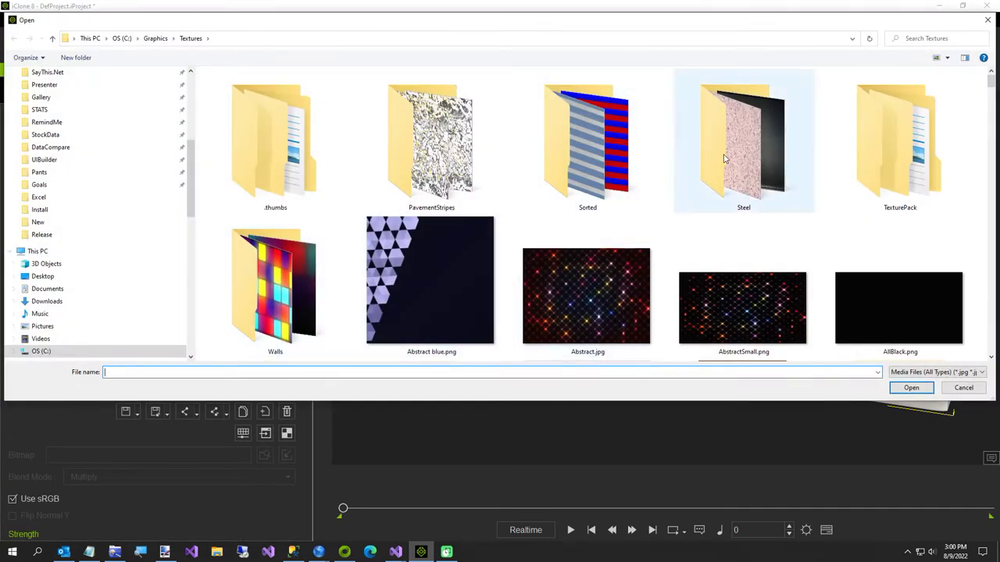
double_click(723, 152)
scroll(723, 152, down, 5)
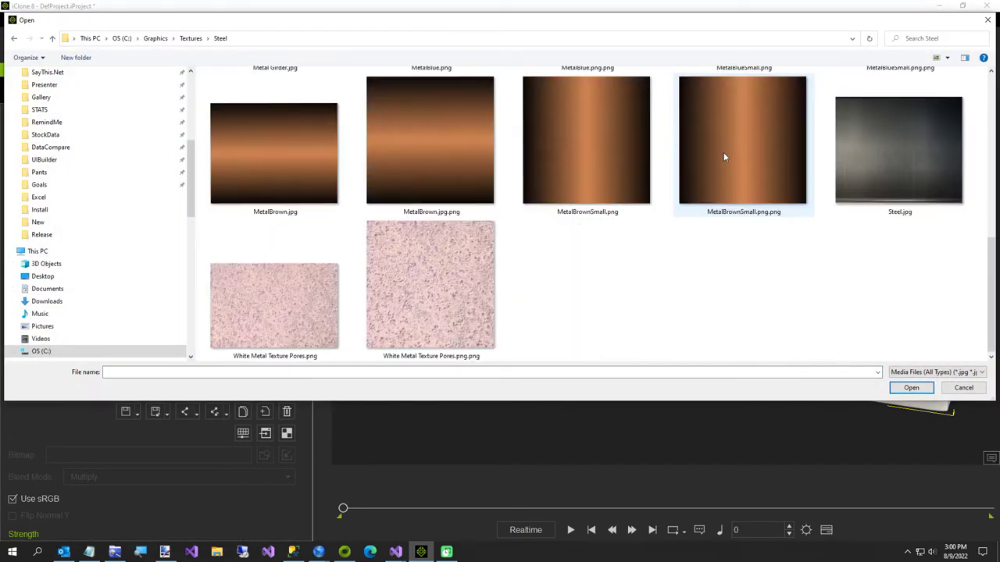
double_click(885, 151)
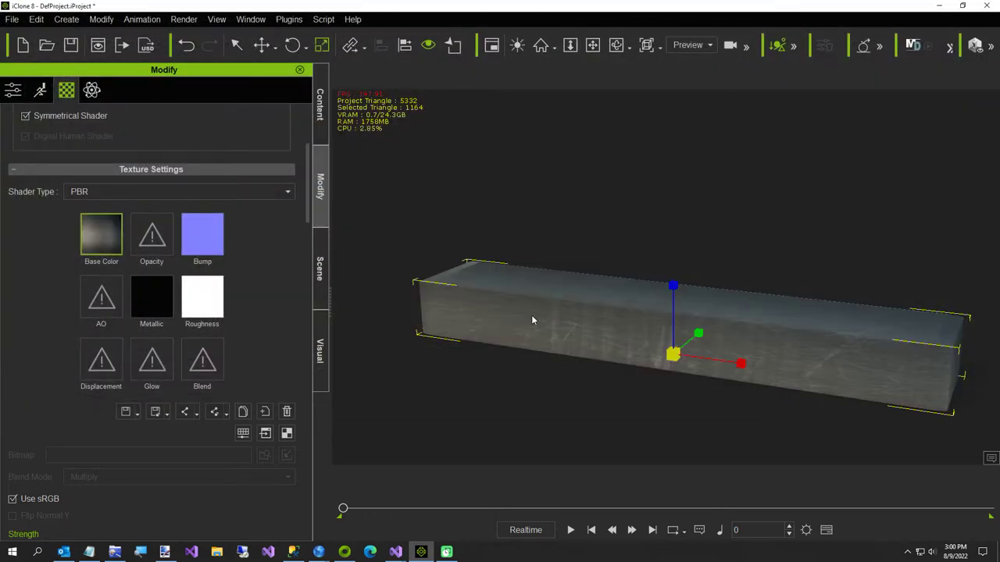
Duplicate the bar upward and scale the copy down in height and length into a small thin plate
key(w)
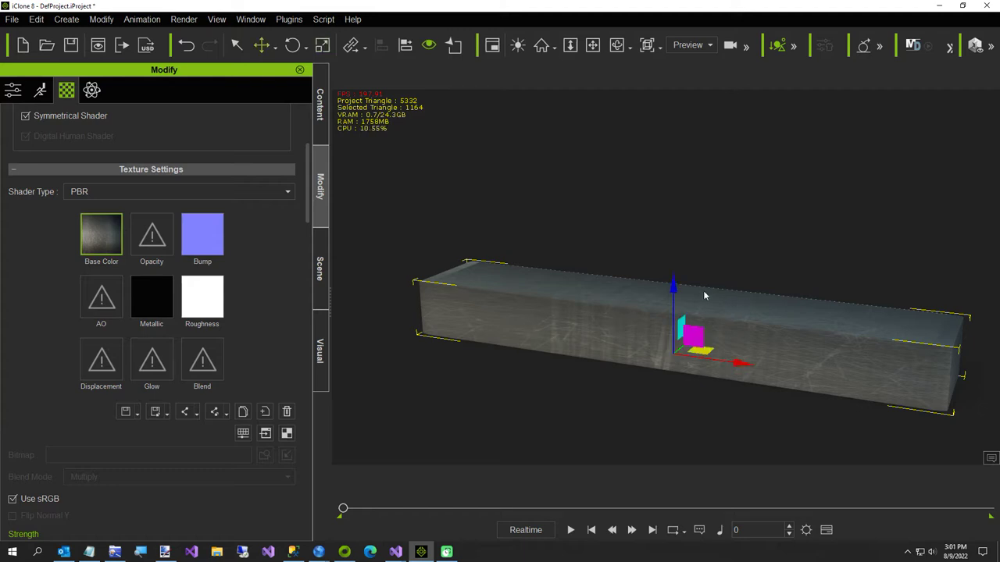
shift+drag(672, 287, 669, 201)
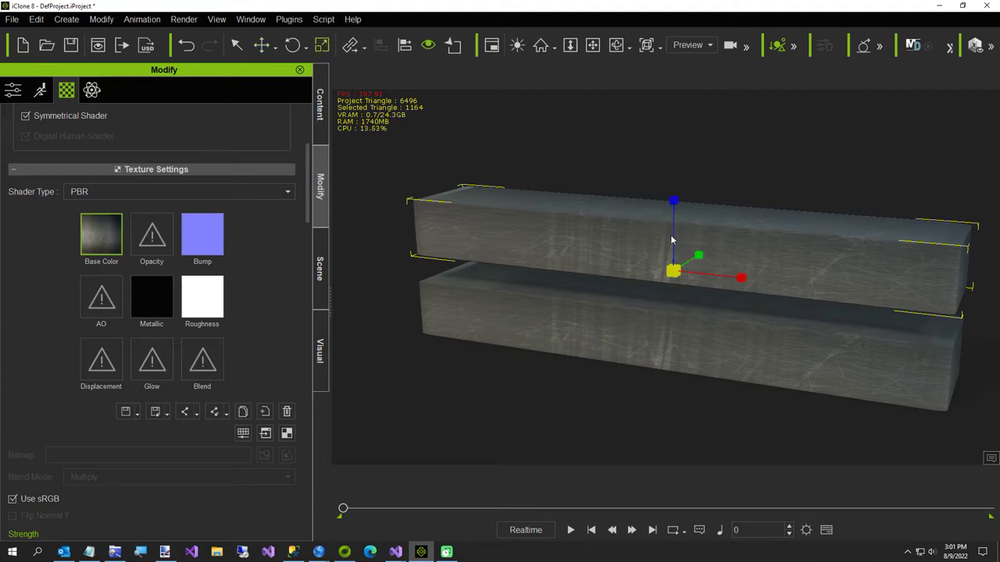
drag(639, 237, 643, 436)
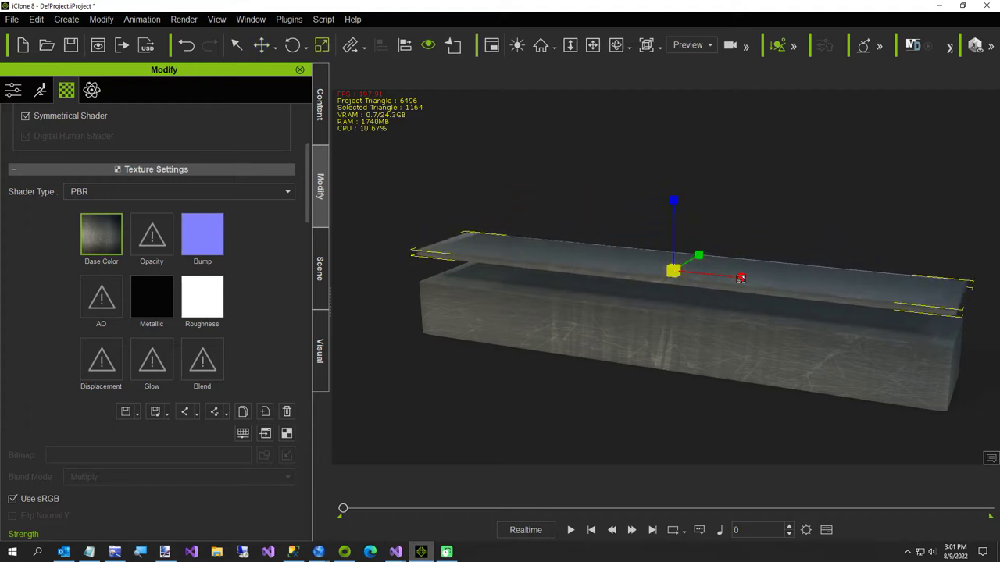
drag(741, 278, 466, 291)
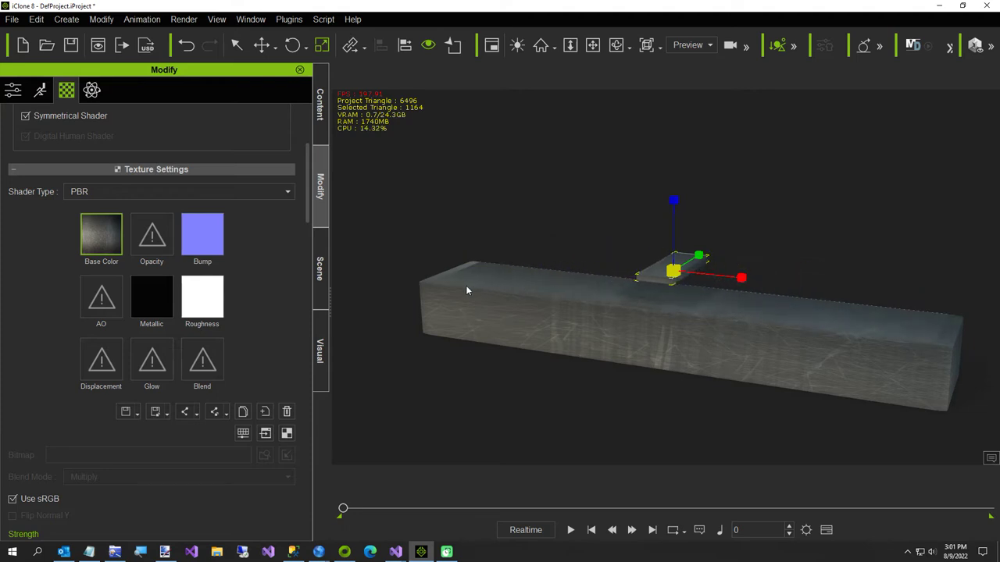
Move the small plate along X and down so it rests on top of the bar at its left end
key(w)
drag(673, 216, 673, 252)
drag(743, 304, 525, 322)
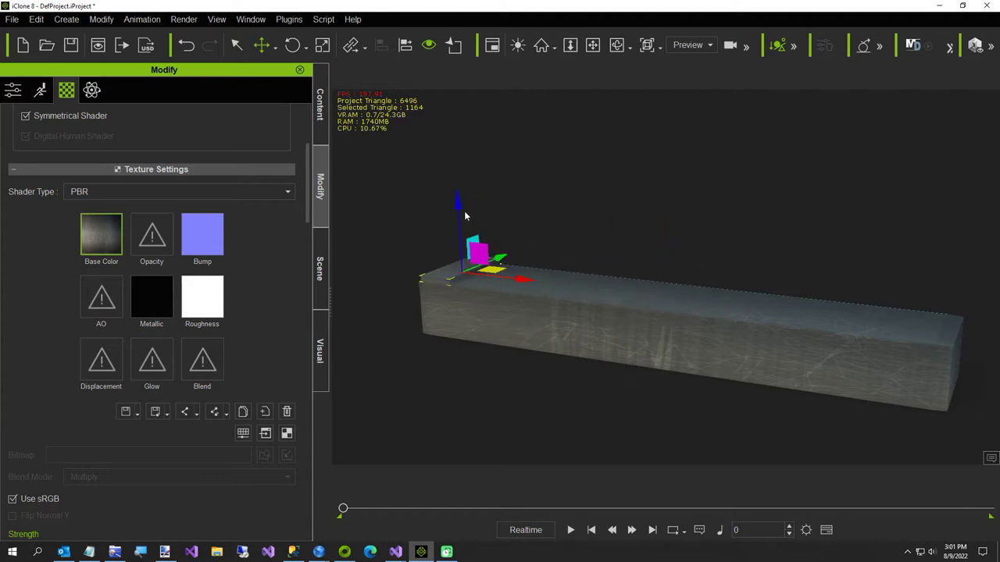
drag(456, 200, 456, 203)
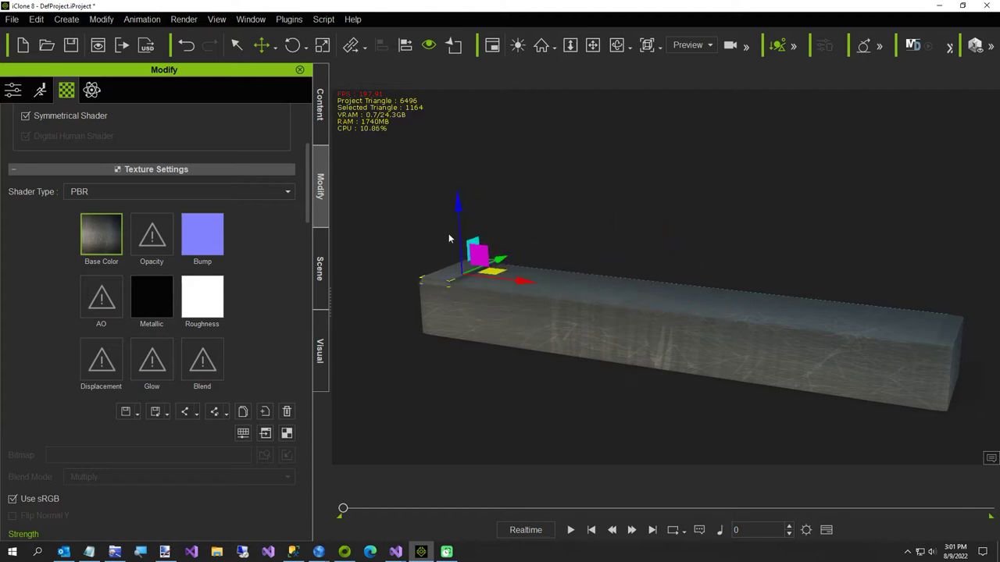
key(r)
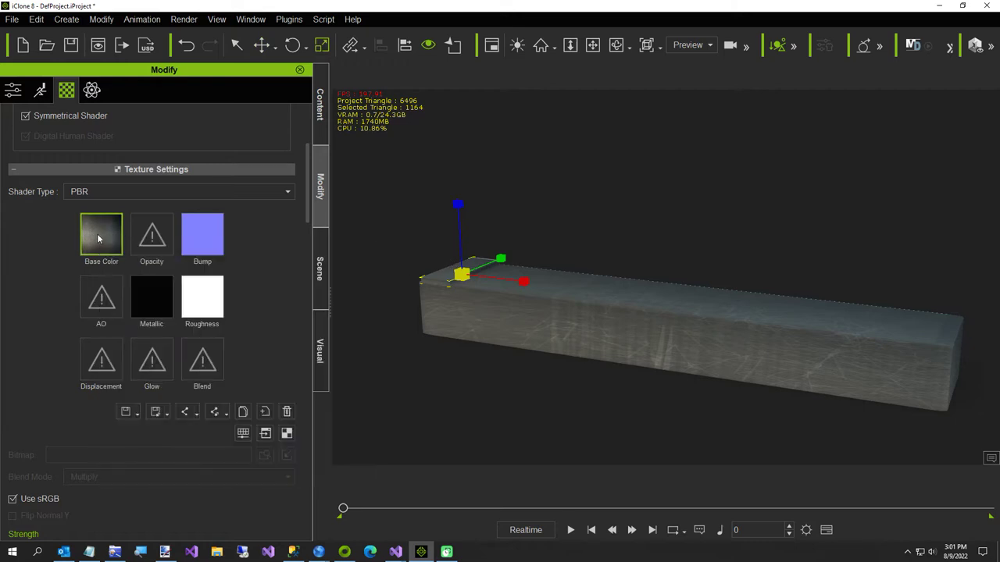
scroll(241, 259, up, 3)
scroll(241, 260, up, 1)
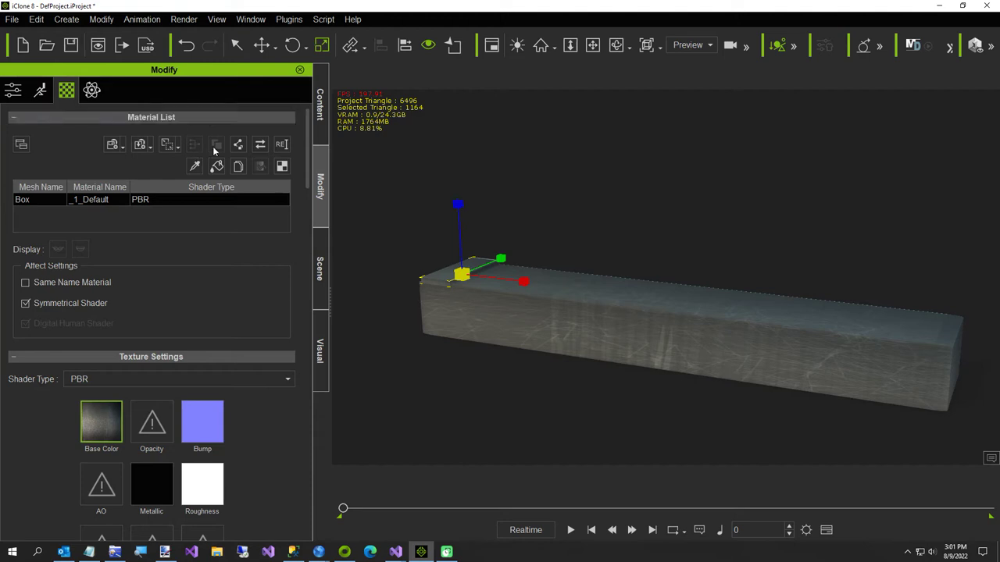
click(438, 305)
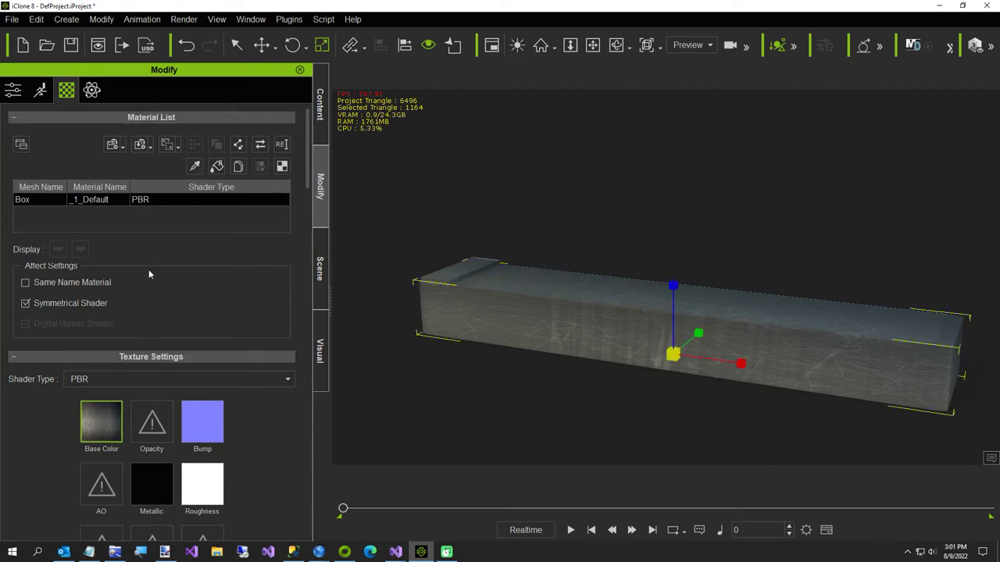
click(485, 415)
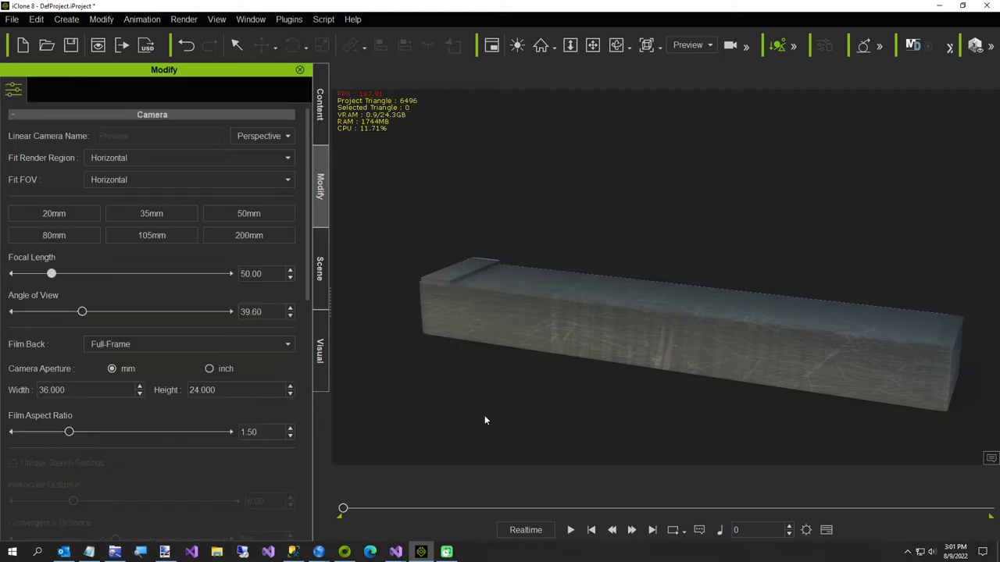
click(503, 316)
Replace the small end plate's base color texture with Metal Girder.jpg from the Steel folder
click(439, 281)
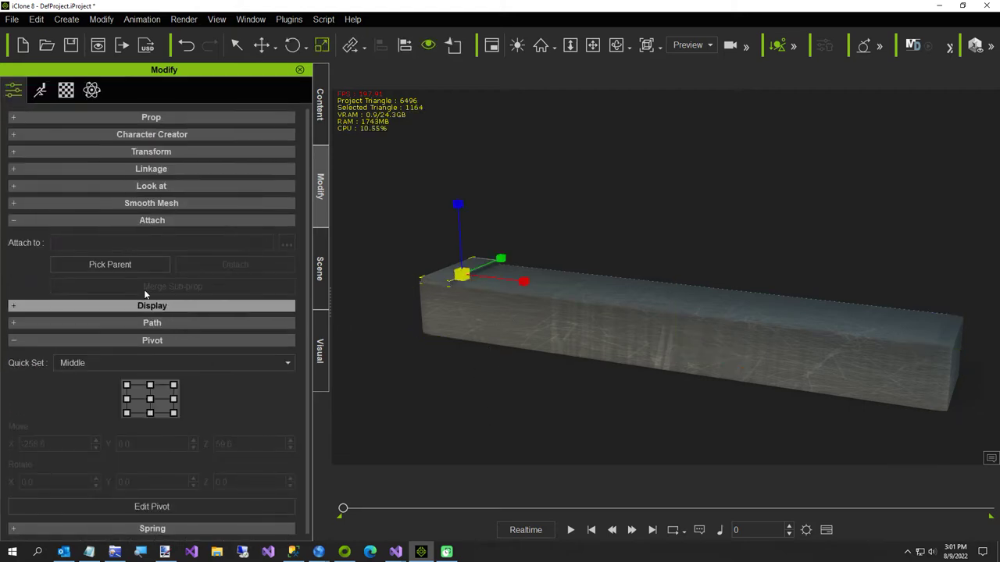
click(66, 90)
double_click(107, 423)
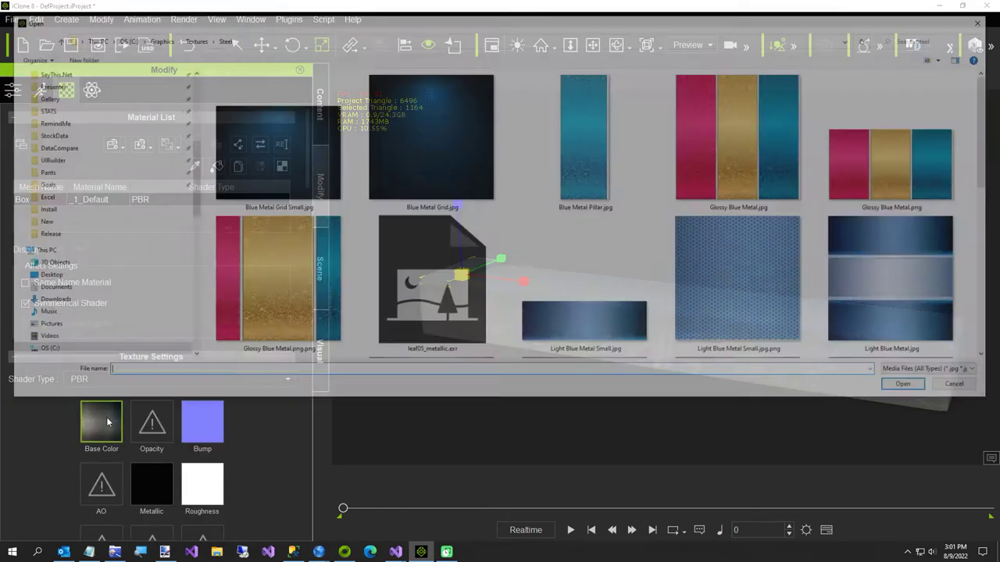
scroll(471, 248, down, 3)
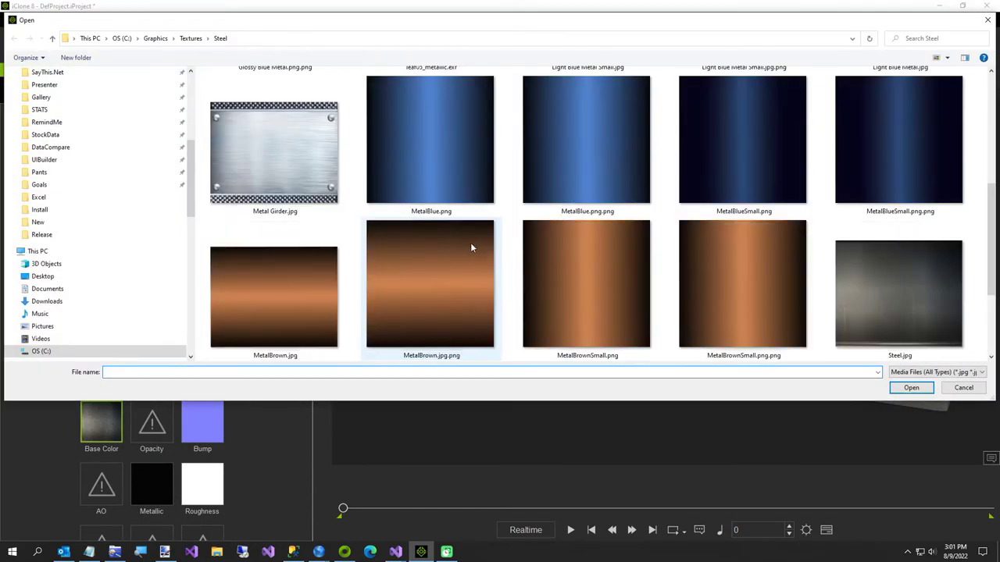
double_click(285, 161)
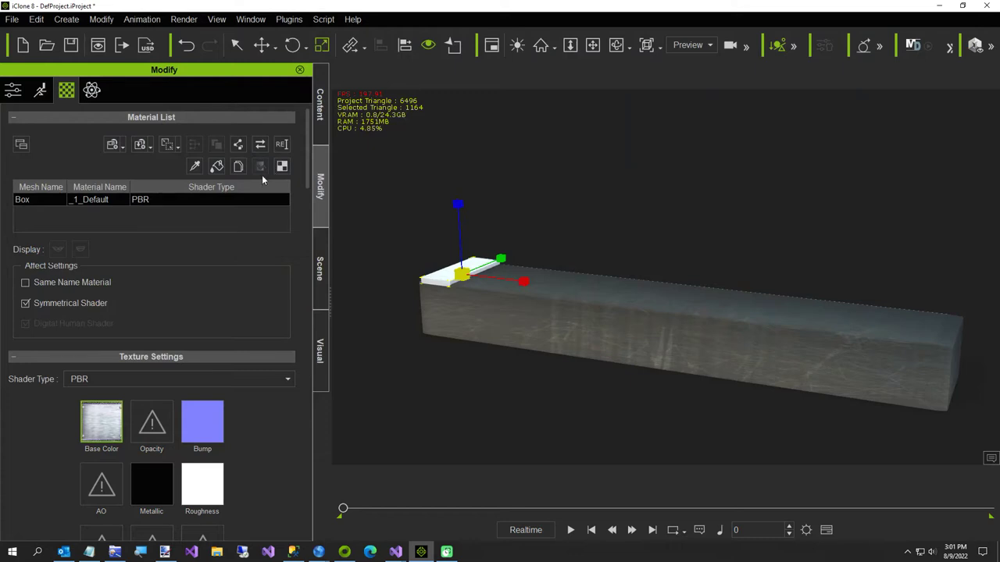
Darken the end plate's base color texture by setting its brightness to -30 in the color adjustment
scroll(259, 301, down, 5)
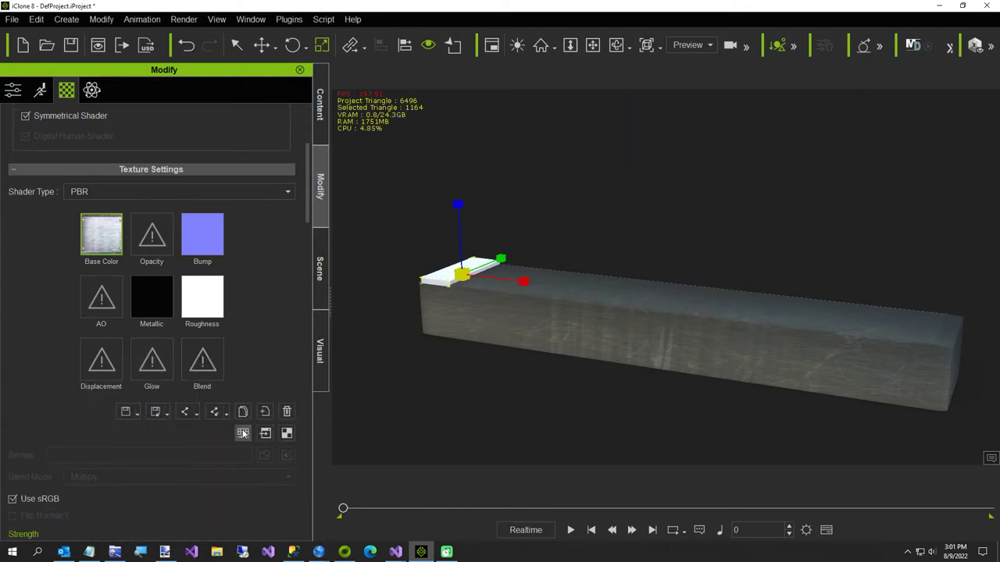
click(243, 436)
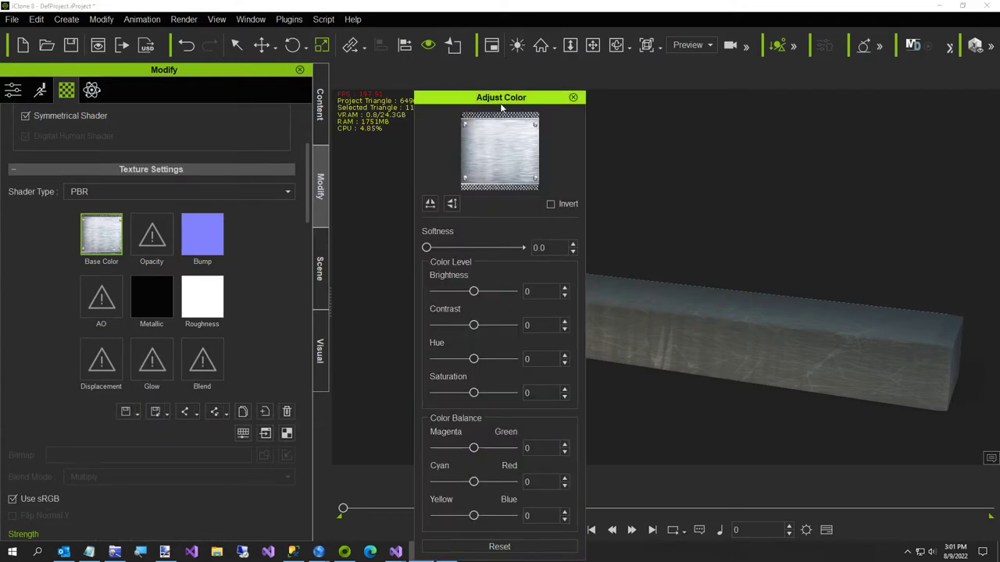
drag(498, 101, 801, 130)
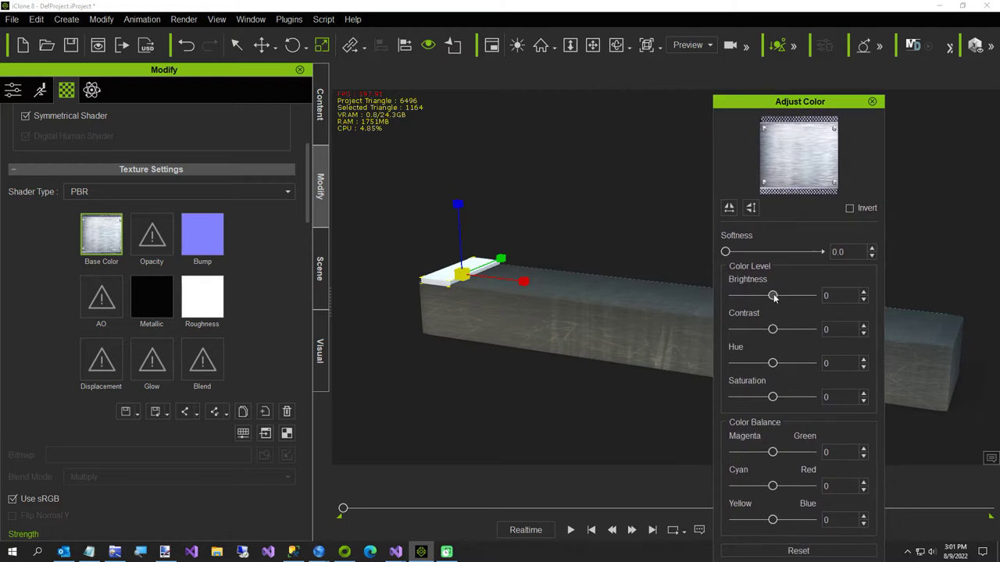
drag(773, 296, 762, 297)
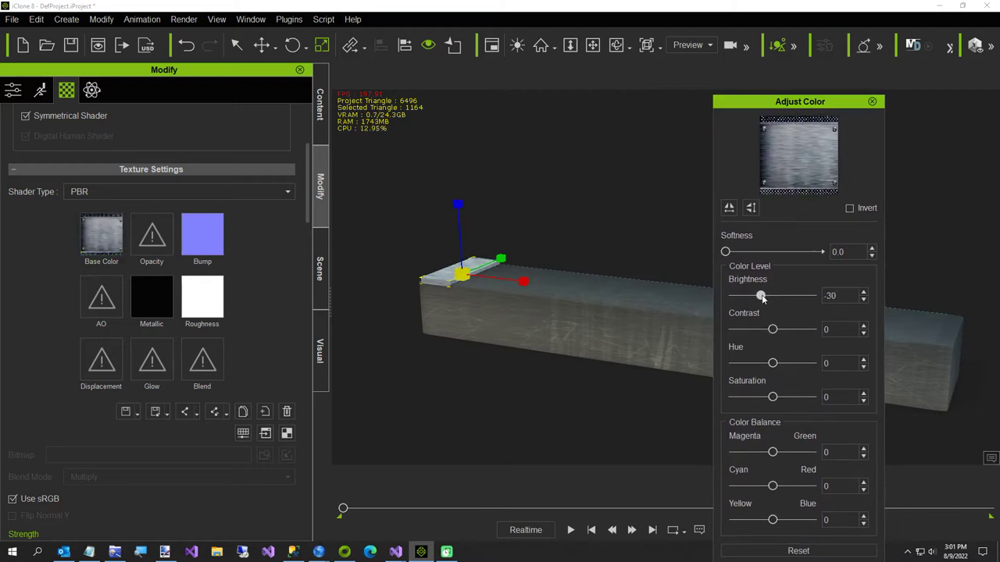
click(871, 102)
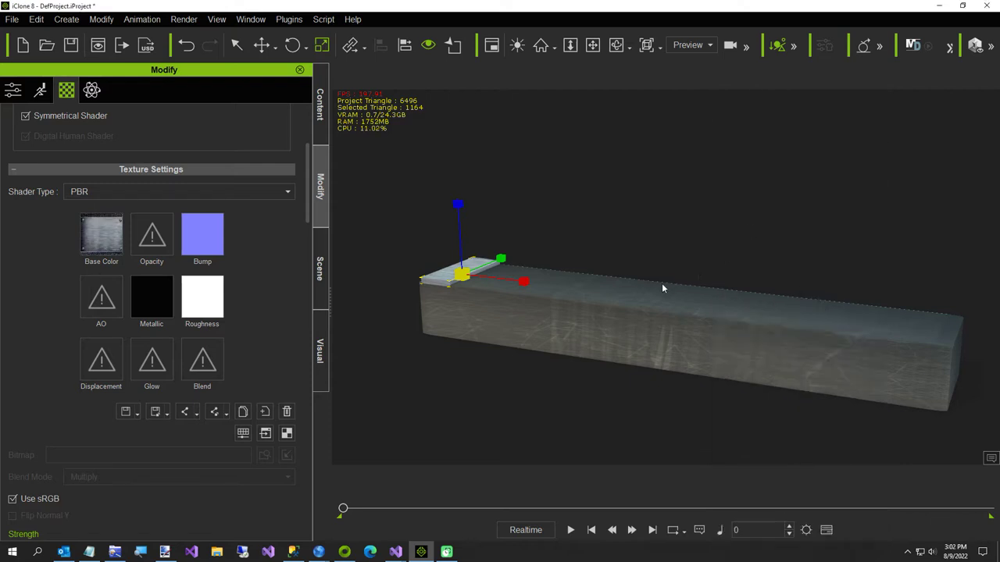
Duplicate the end plate along X and place the copy on top of the bar's opposite end
key(w)
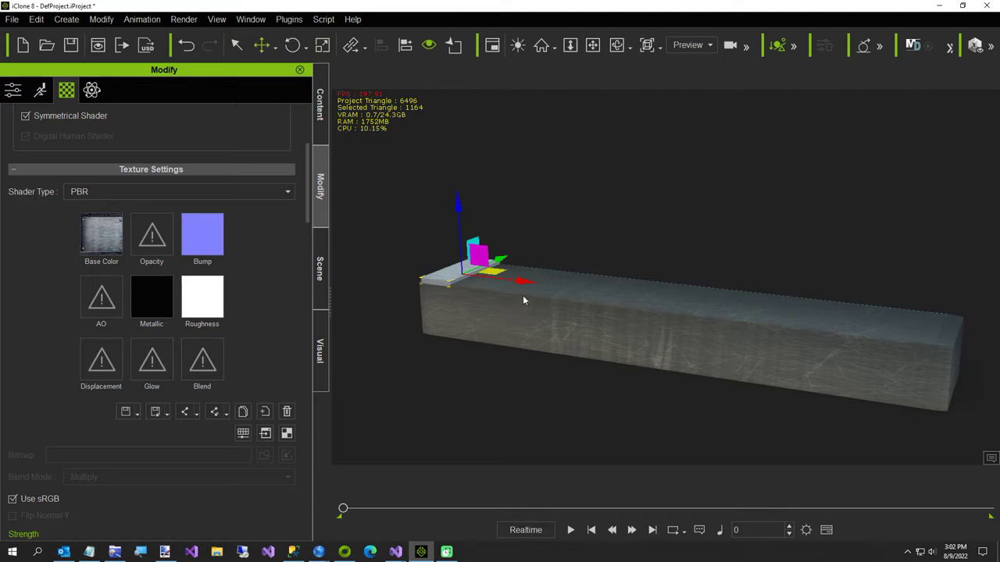
drag(522, 282, 984, 344)
scroll(980, 365, down, 2)
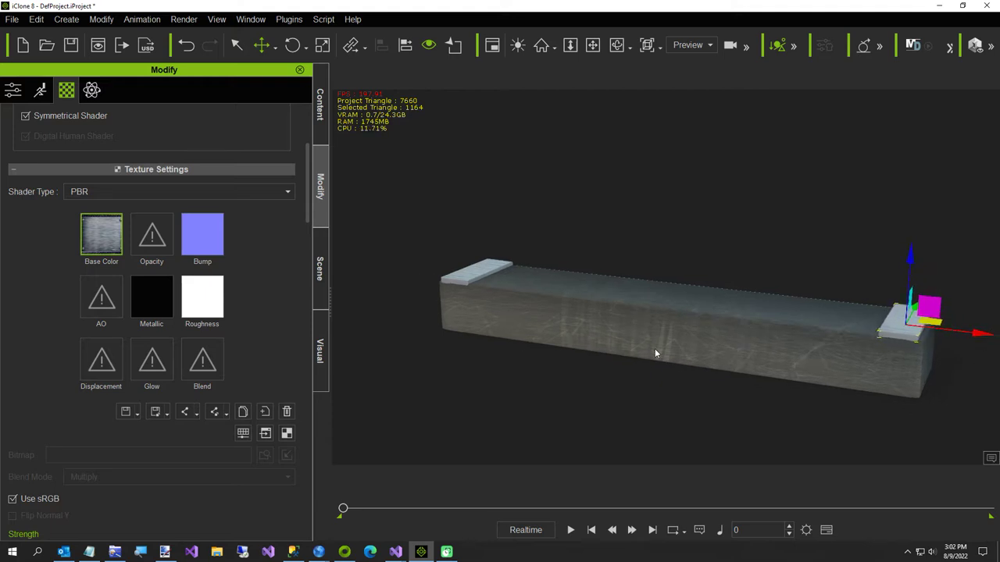
Duplicate the long bar upward and scale the copy into a thin, shorter strip spanning the gap between the two end plates
click(628, 341)
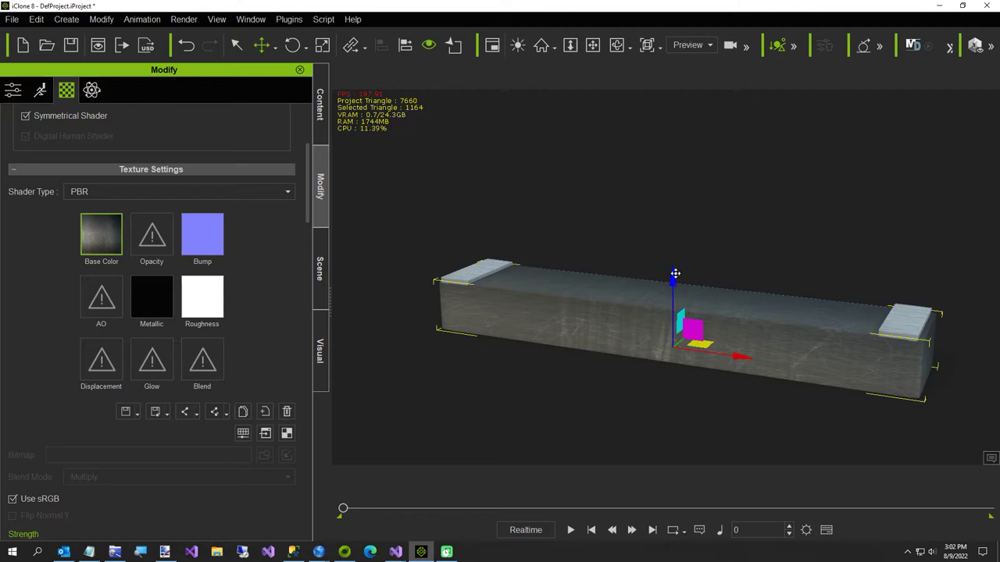
ctrl+drag(673, 277, 676, 232)
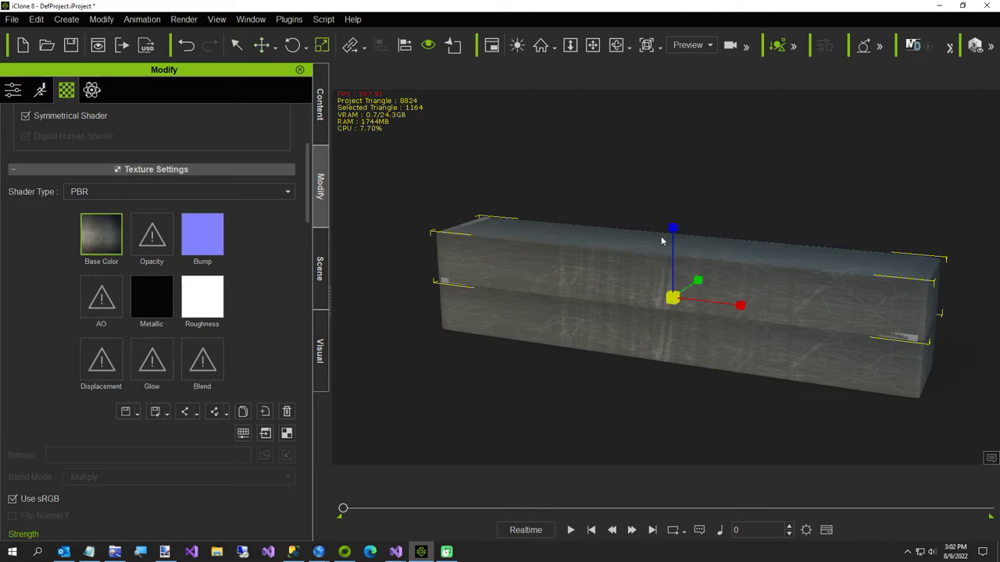
drag(668, 225, 633, 470)
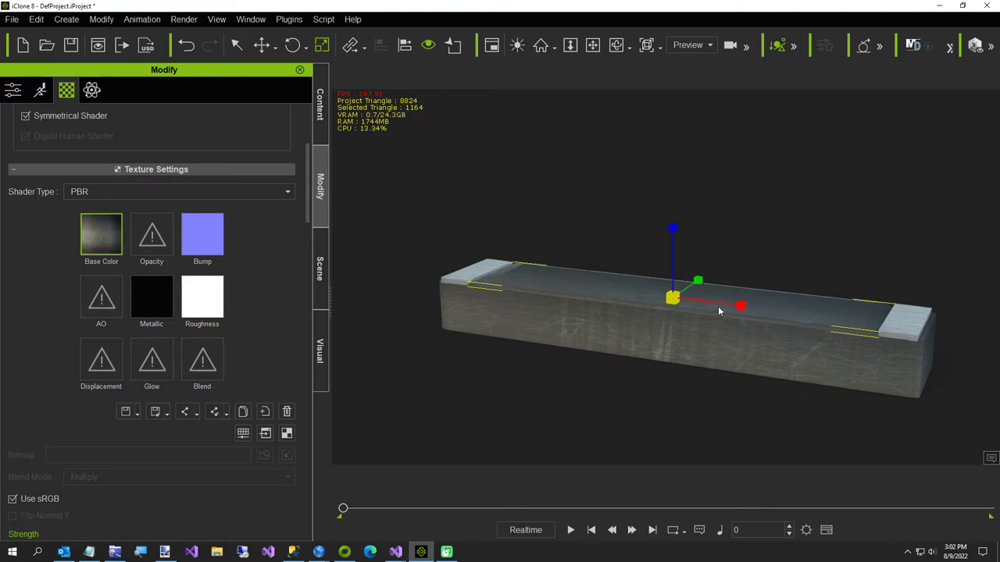
Detach the thin strip's shared material and replace its base color with a black diamond-patterned image from the Textures folder
scroll(227, 211, up, 5)
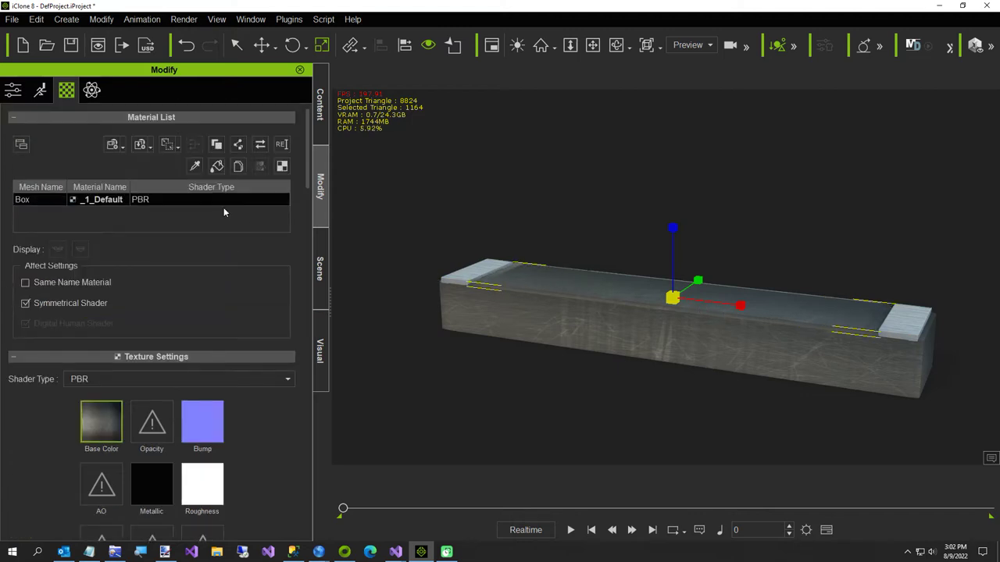
click(217, 146)
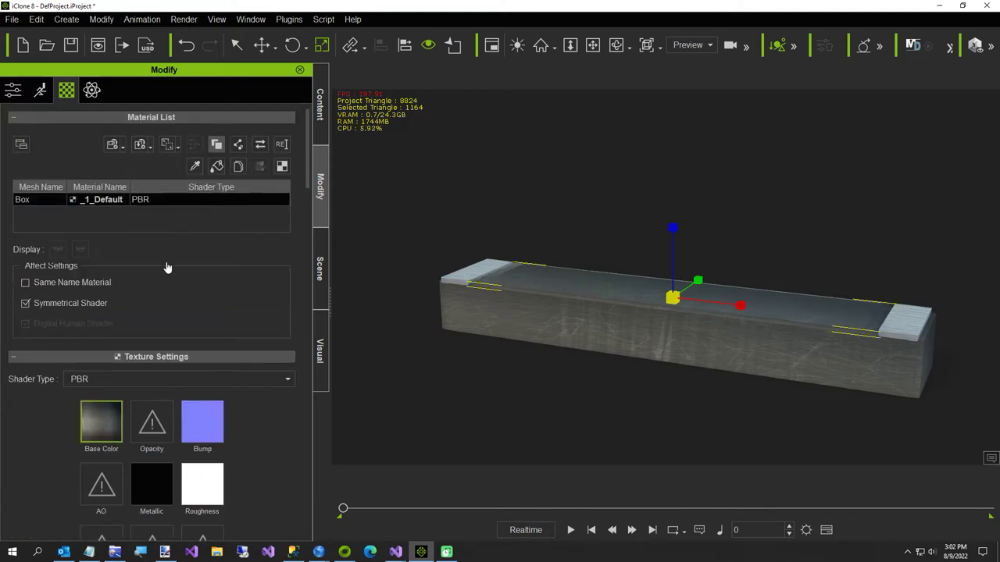
double_click(104, 430)
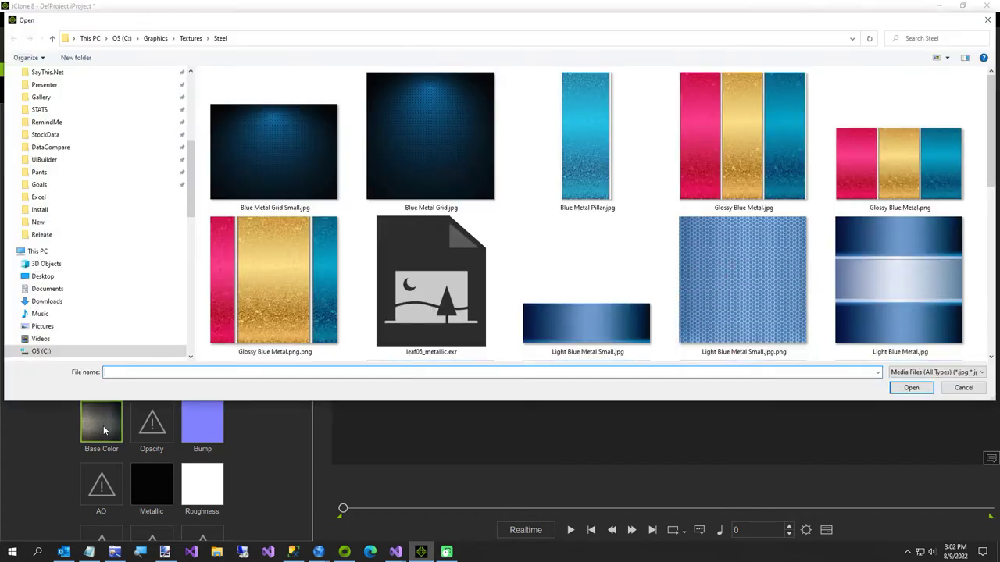
click(190, 38)
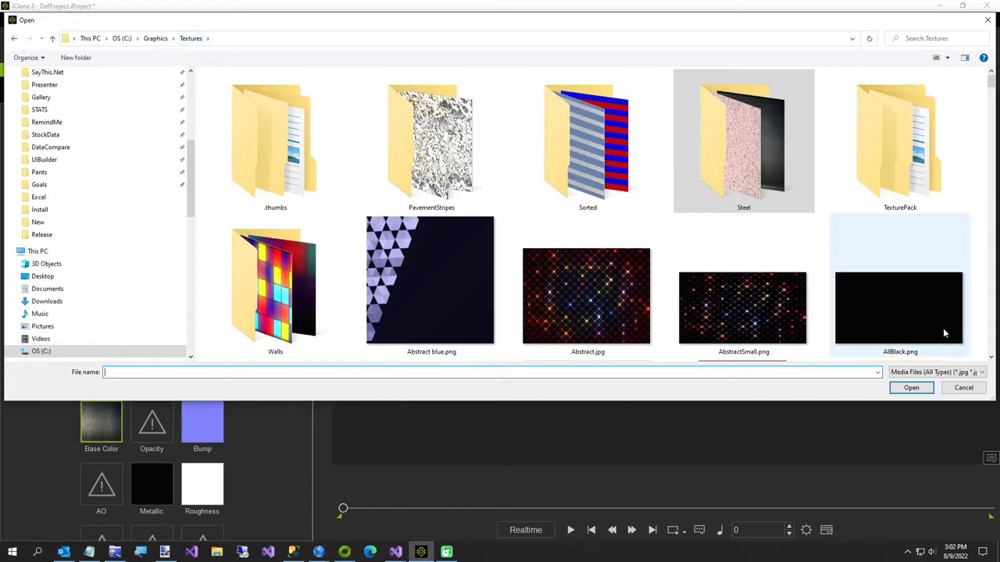
scroll(930, 326, down, 1)
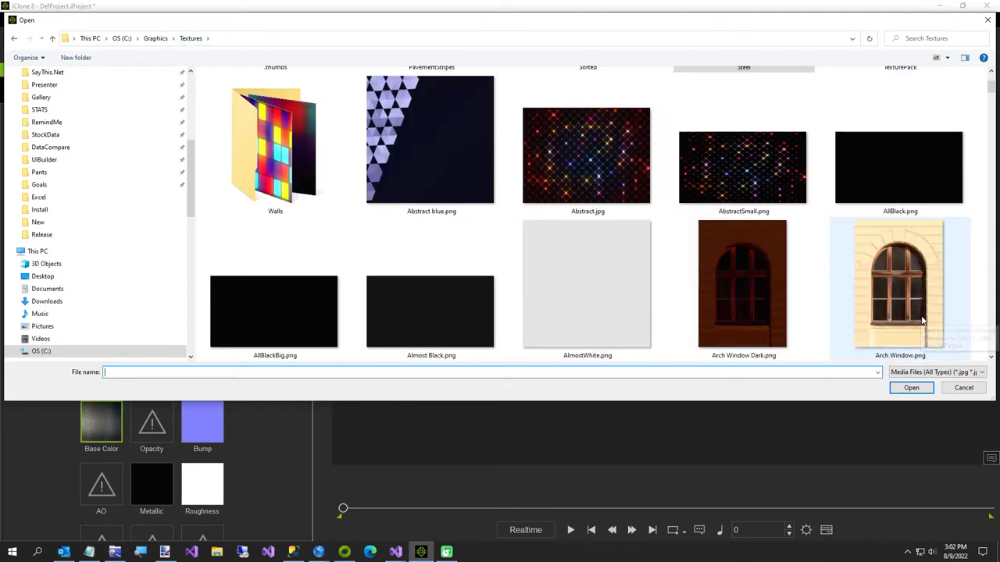
scroll(922, 320, down, 2)
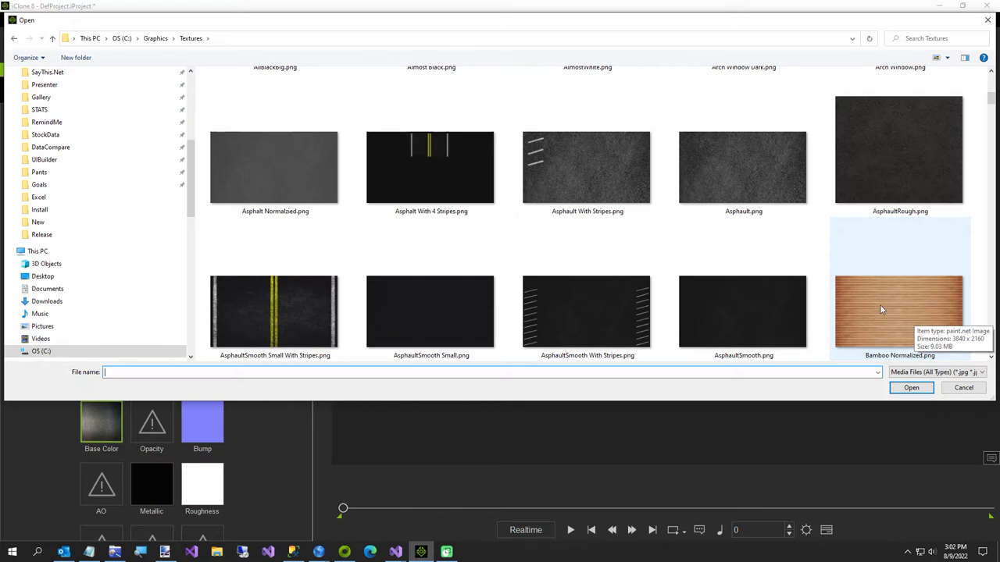
scroll(851, 247, down, 1)
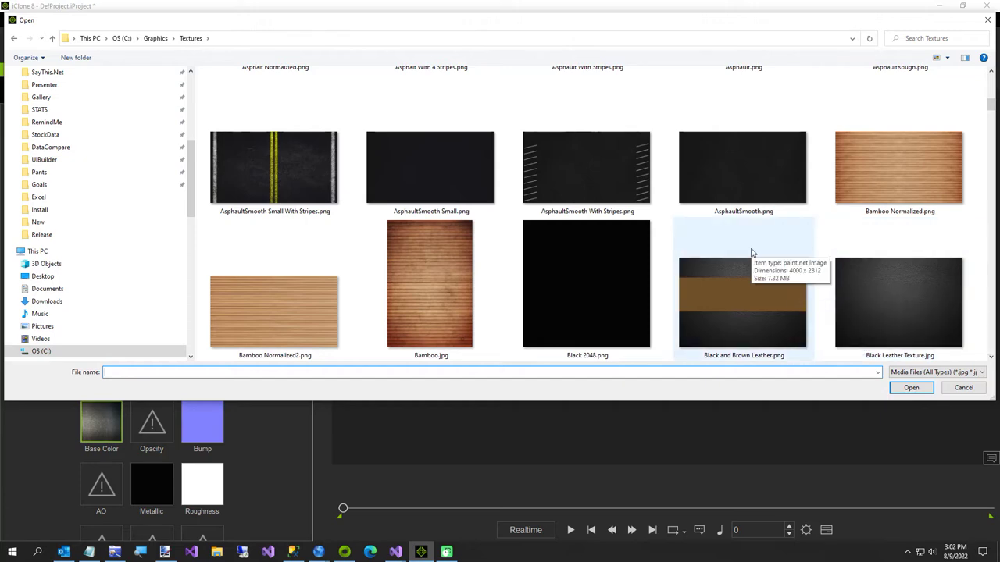
scroll(752, 253, down, 1)
double_click(730, 333)
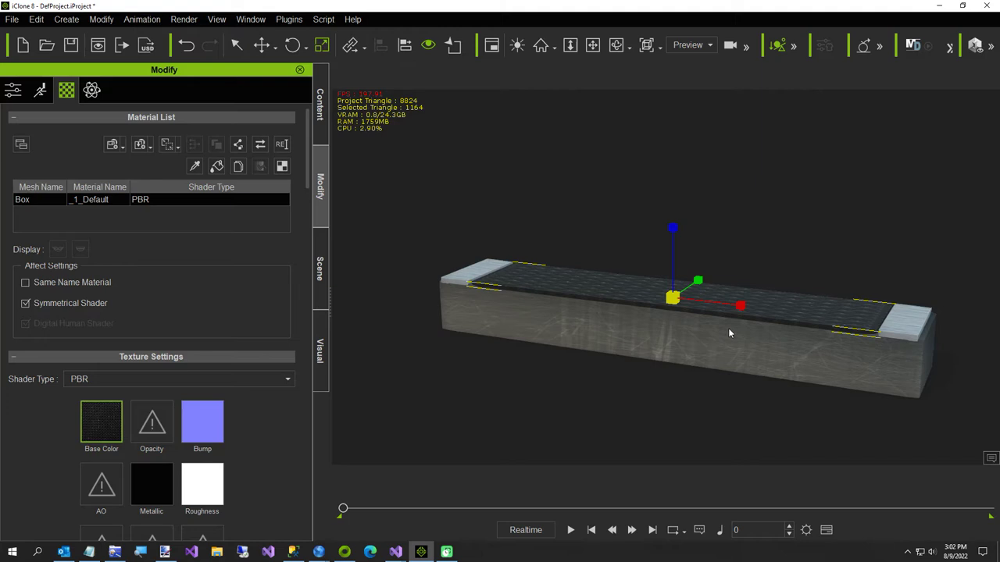
Scale the strip thinner in height and slightly narrower in width so it sits just inside the bar's long edges
middle_drag(728, 328, 710, 294)
scroll(710, 294, up, 10)
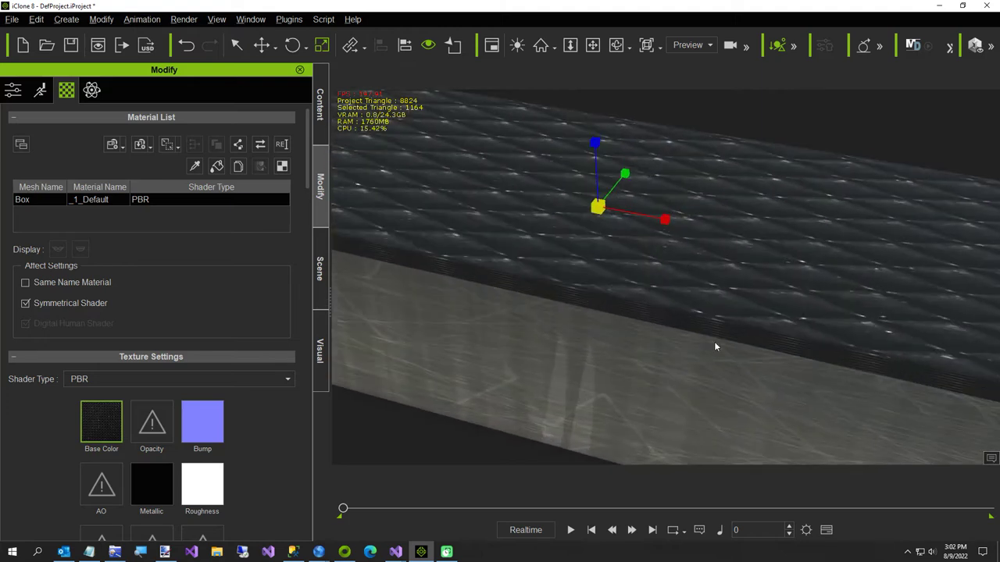
middle_drag(715, 346, 723, 311)
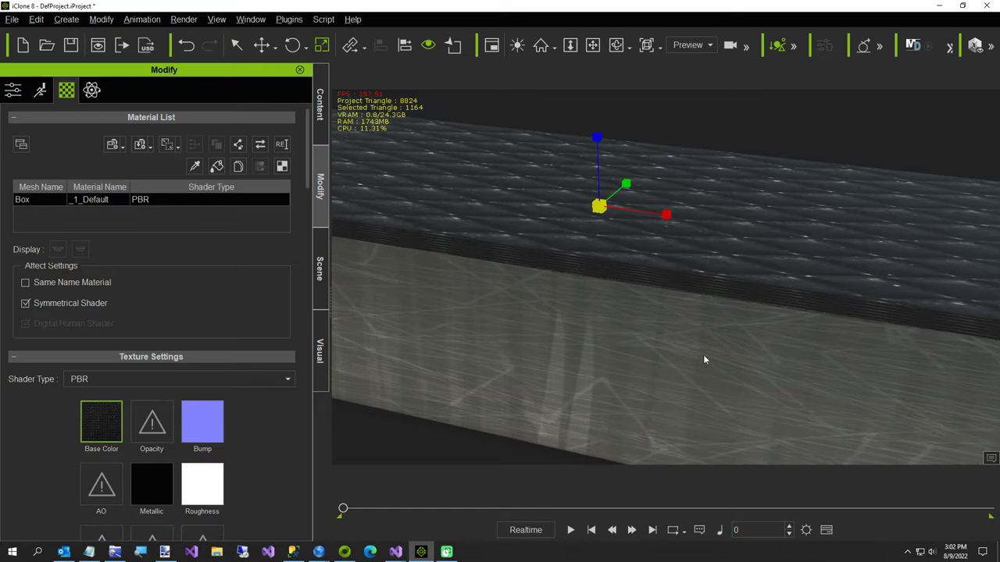
middle_drag(704, 360, 712, 383)
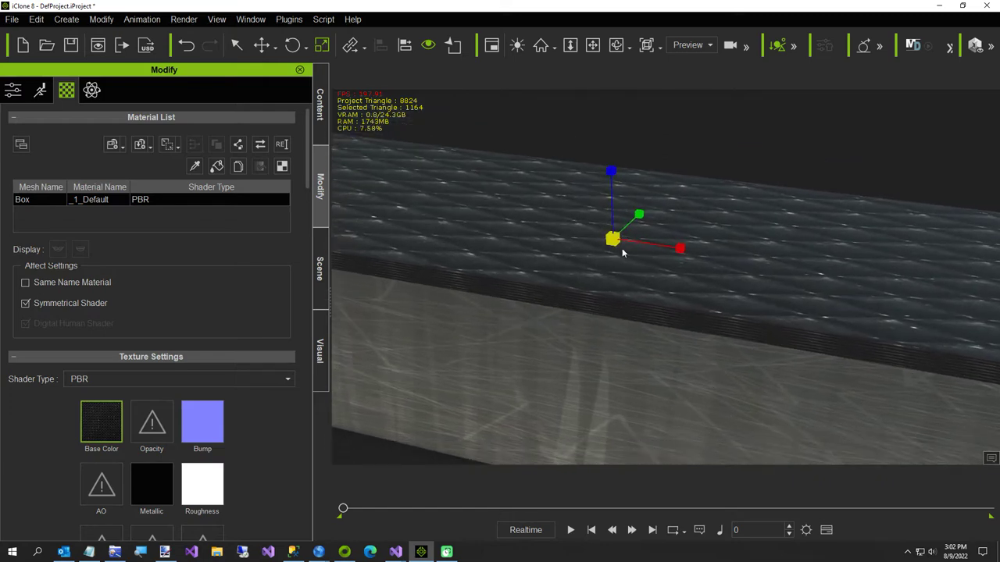
right_drag(614, 184, 610, 216)
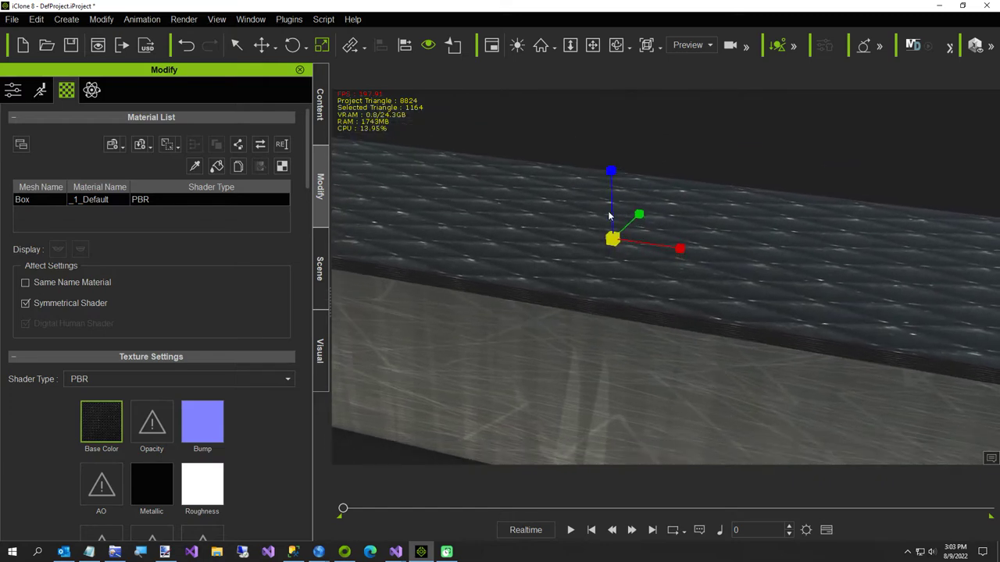
right_drag(714, 453, 429, 374)
scroll(438, 355, down, 5)
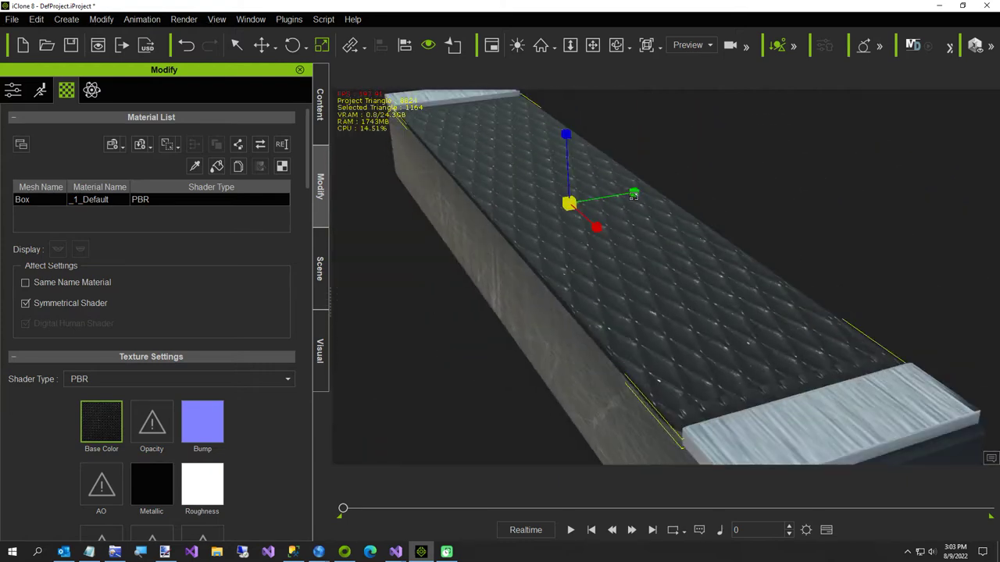
drag(634, 194, 616, 225)
right_drag(616, 225, 788, 373)
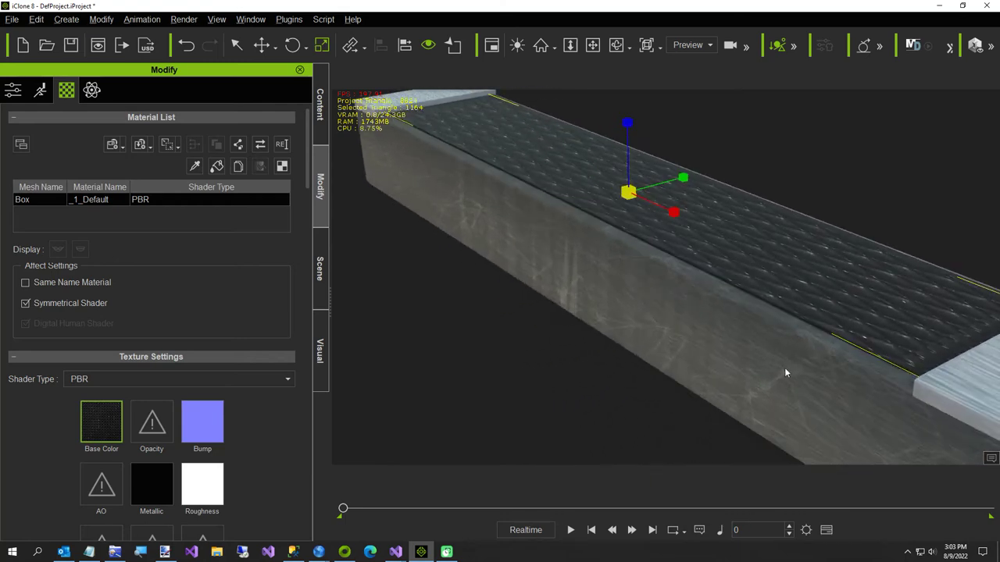
Set the strip's base color texture tiling to 4 in U and 2 in V
scroll(100, 350, down, 10)
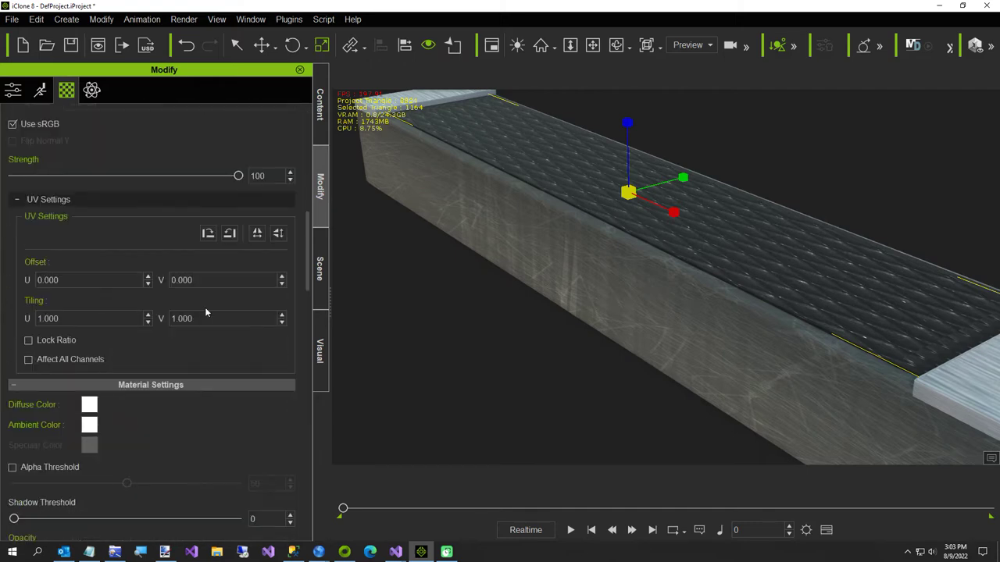
click(204, 316)
text(2)
key(Return)
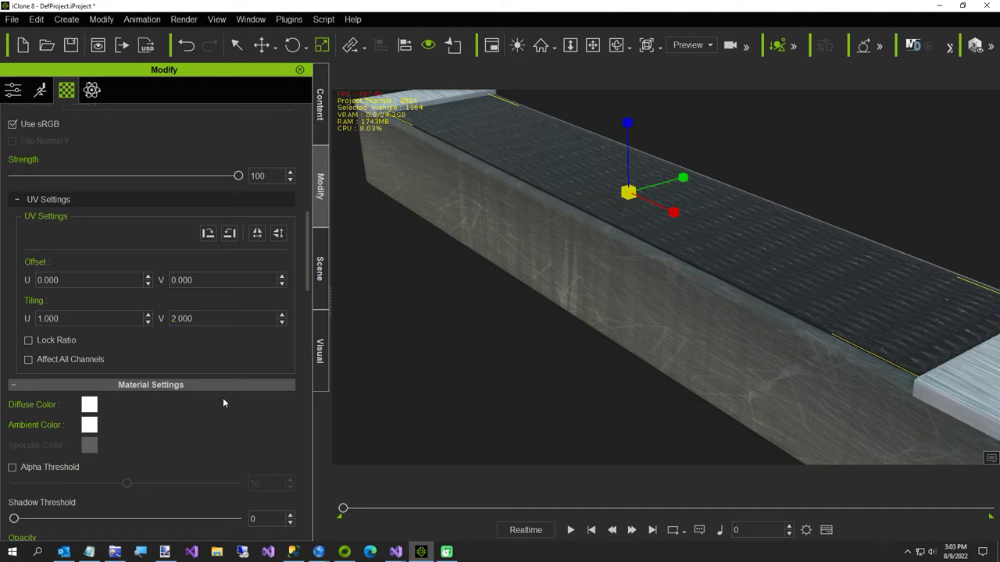
right_drag(392, 446, 651, 367)
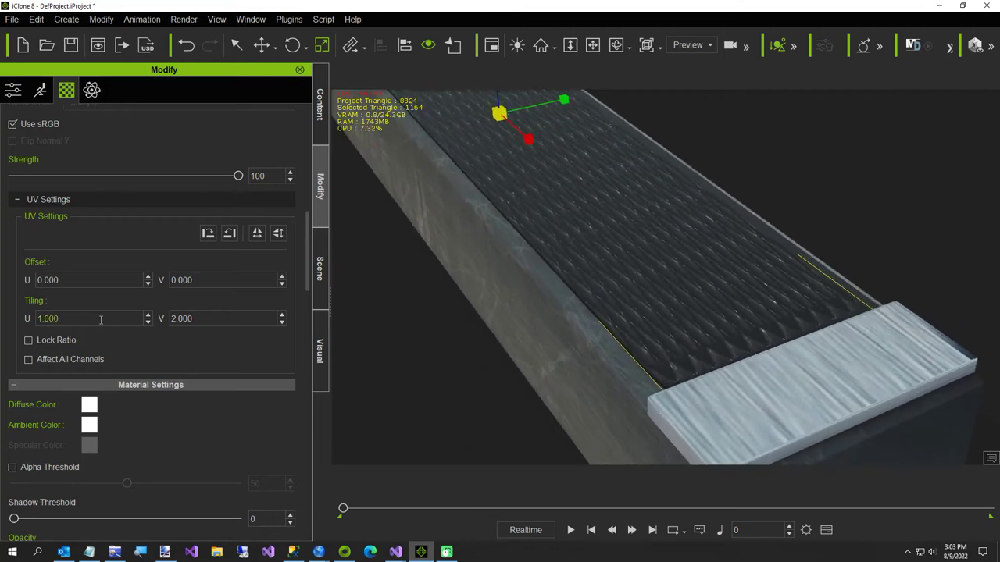
double_click(78, 318)
text(4)
key(Return)
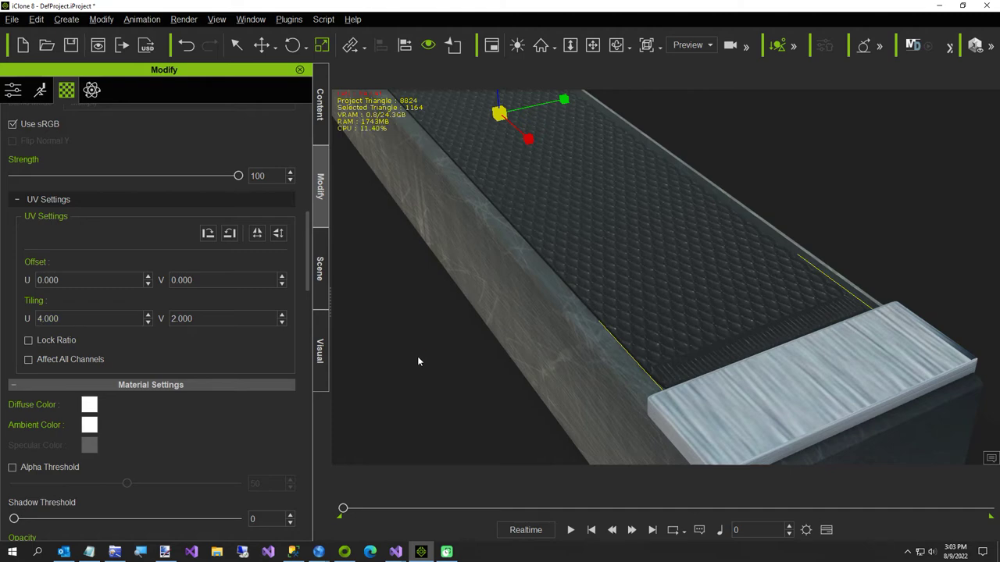
right_drag(662, 376, 681, 332)
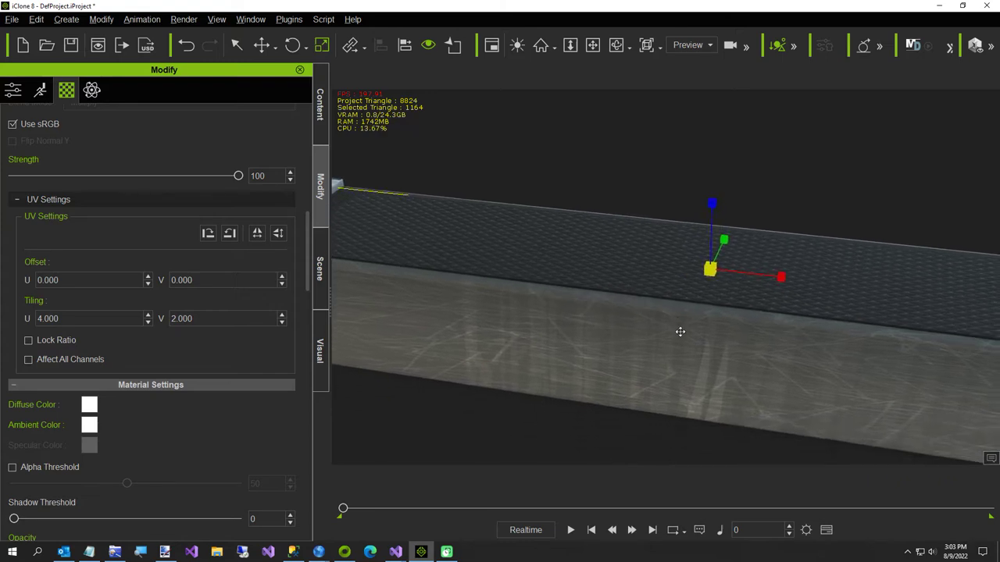
right_drag(678, 275, 646, 388)
middle_drag(645, 388, 610, 337)
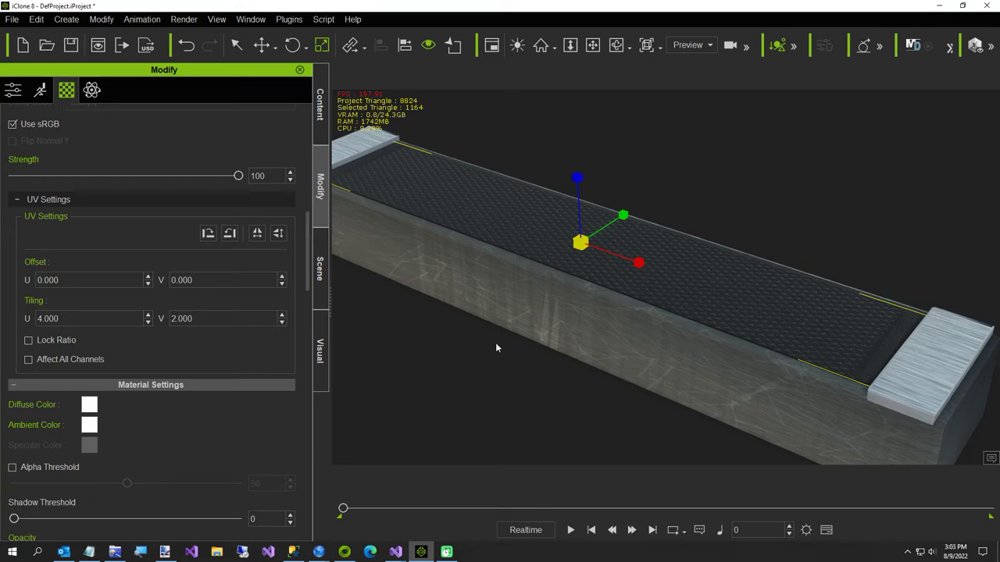
Open the timeline above the playback controls and remove the Project track from it
key(F3)
drag(377, 387, 478, 374)
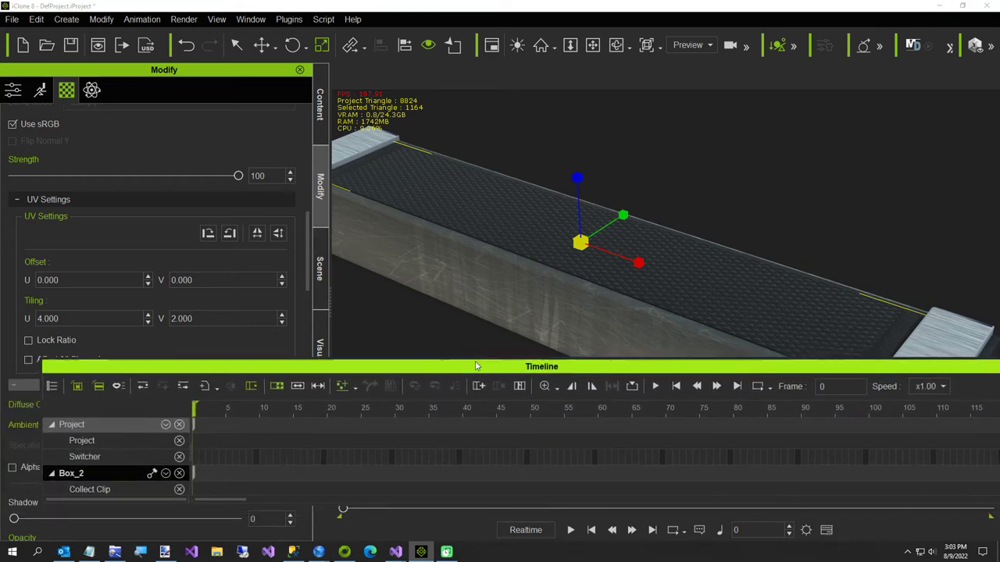
click(180, 433)
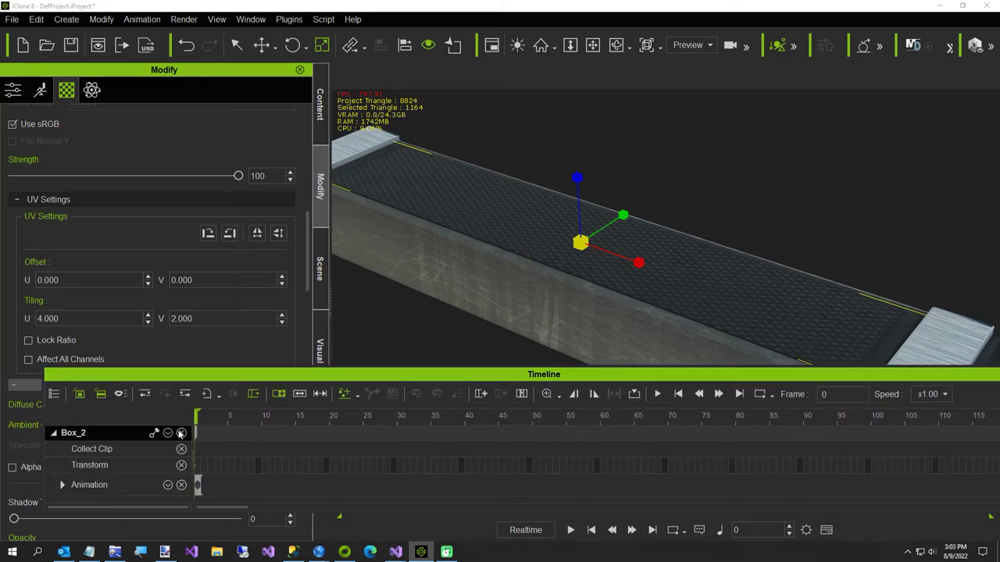
Rename the strip object Box_2 to Belt in the scene list
click(320, 293)
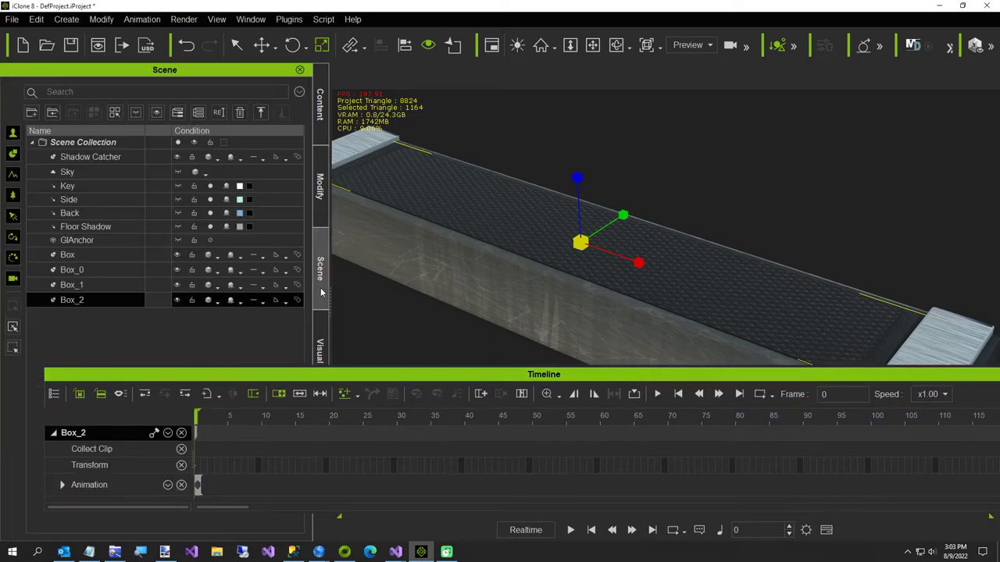
double_click(74, 301)
text(Belt)
key(Return)
Remove the Belt's Collect Clip and Animation tracks from the timeline, leaving its Transform track selected
drag(405, 383, 379, 377)
click(154, 451)
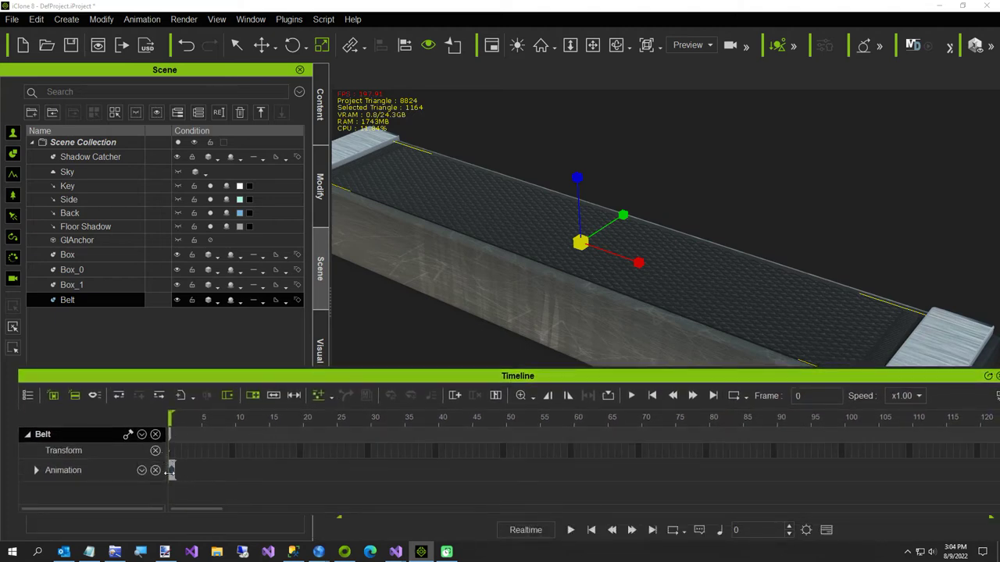
click(155, 470)
click(169, 453)
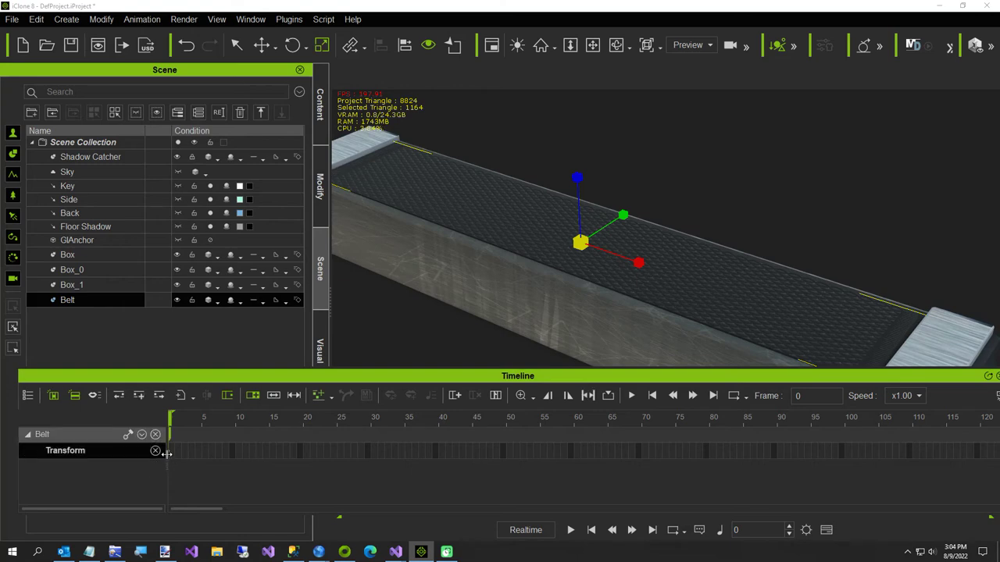
Set the Belt's base color U offset to -0.999 at frame 0
click(321, 193)
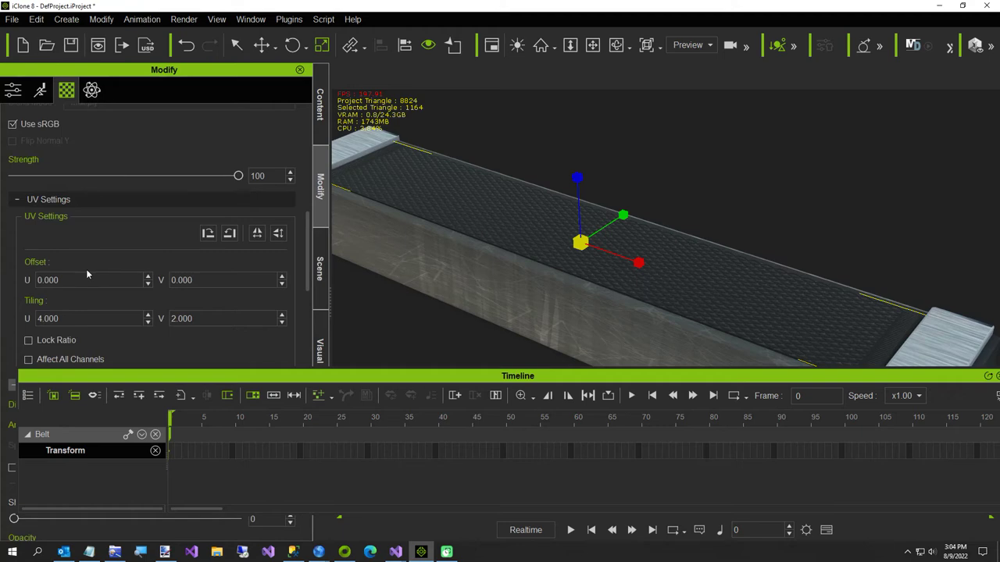
drag(63, 283, 15, 277)
text(-)
text(999)
key(Return)
Add a Transform key for the Belt at frame 1799 and set its base color U offset to 0.999 there
text(1799)
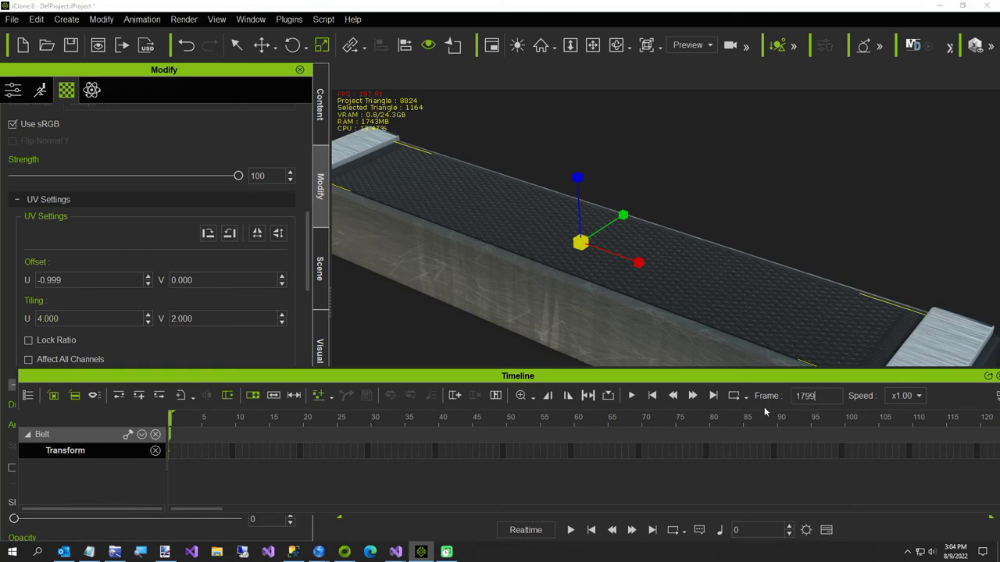
key(Return)
drag(212, 509, 996, 488)
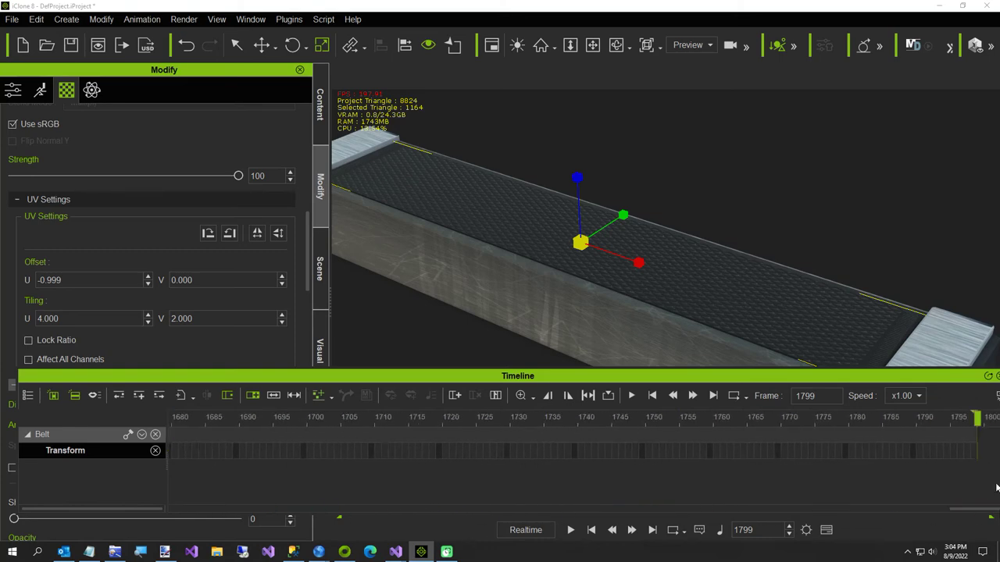
click(975, 437)
click(977, 434)
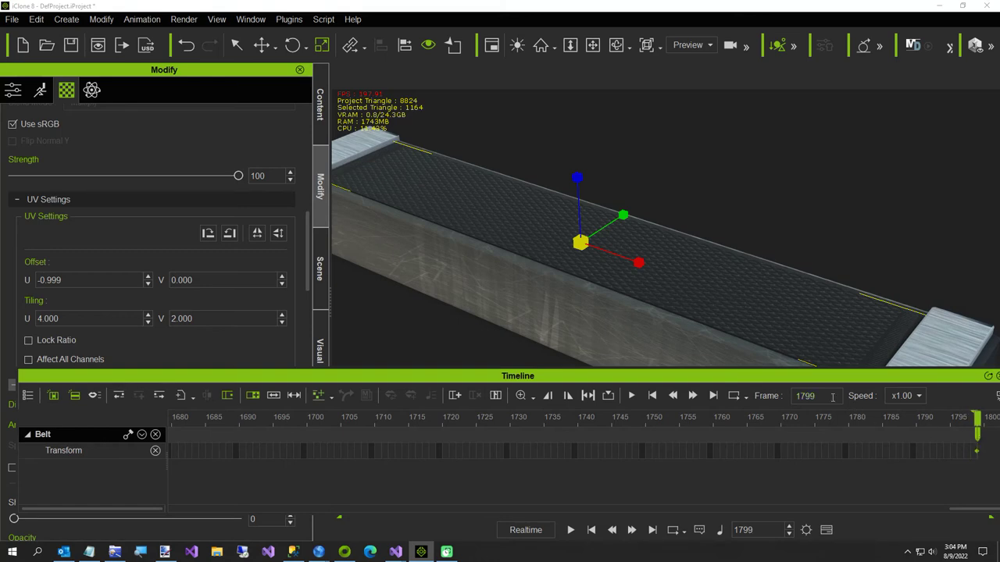
drag(60, 280, 6, 275)
key(Return)
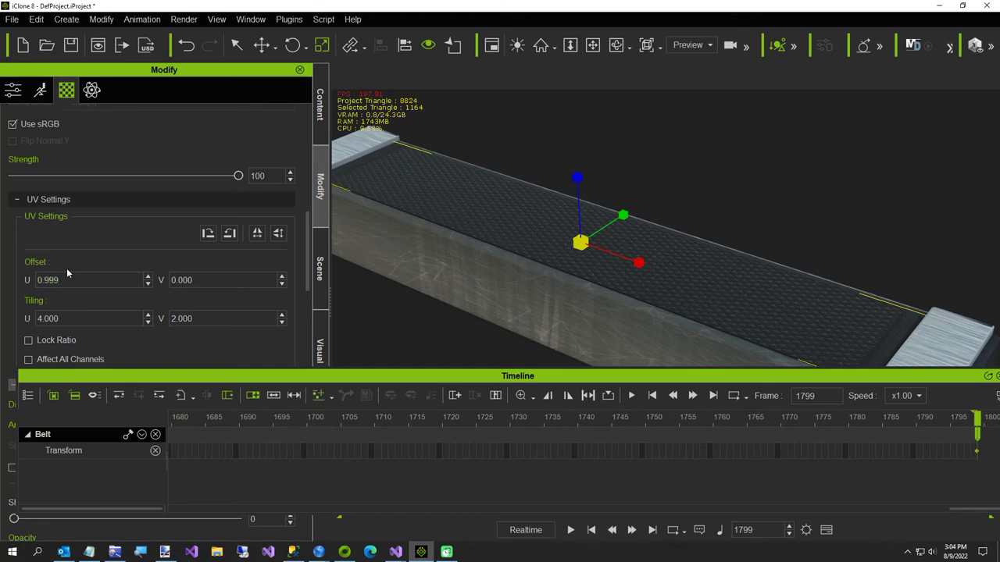
Play back the belt's texture movement, pause it and return to the first frame
click(632, 397)
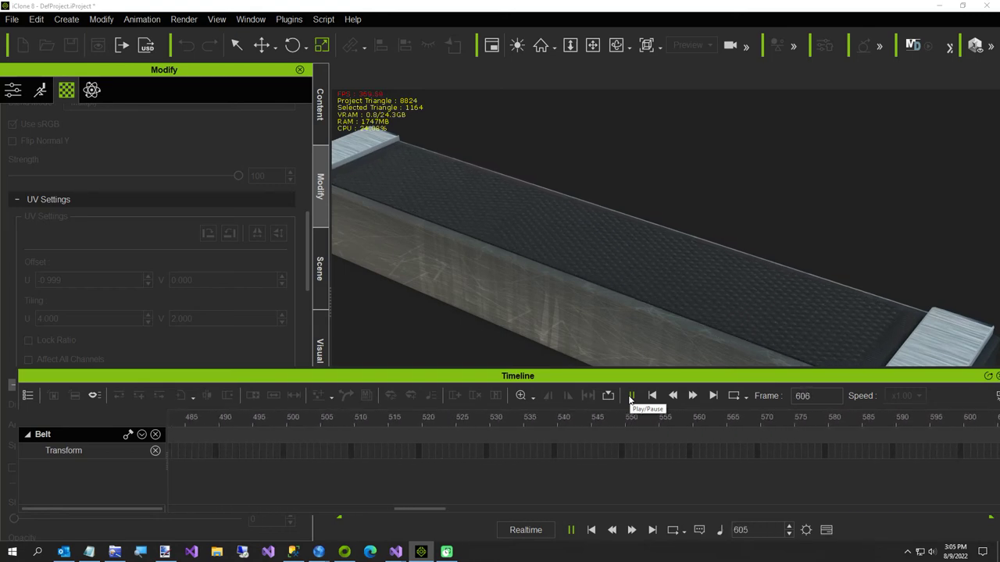
click(632, 396)
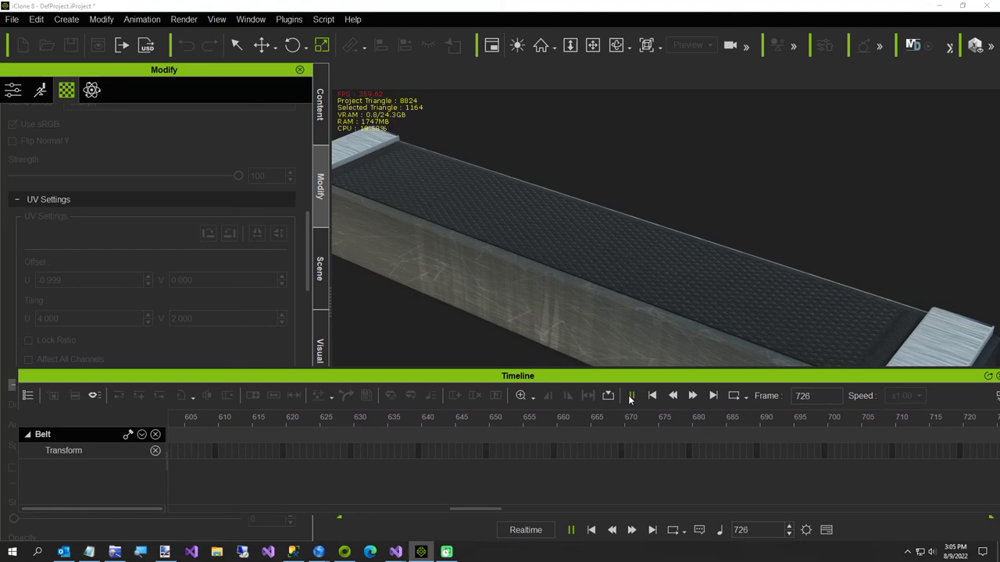
click(652, 396)
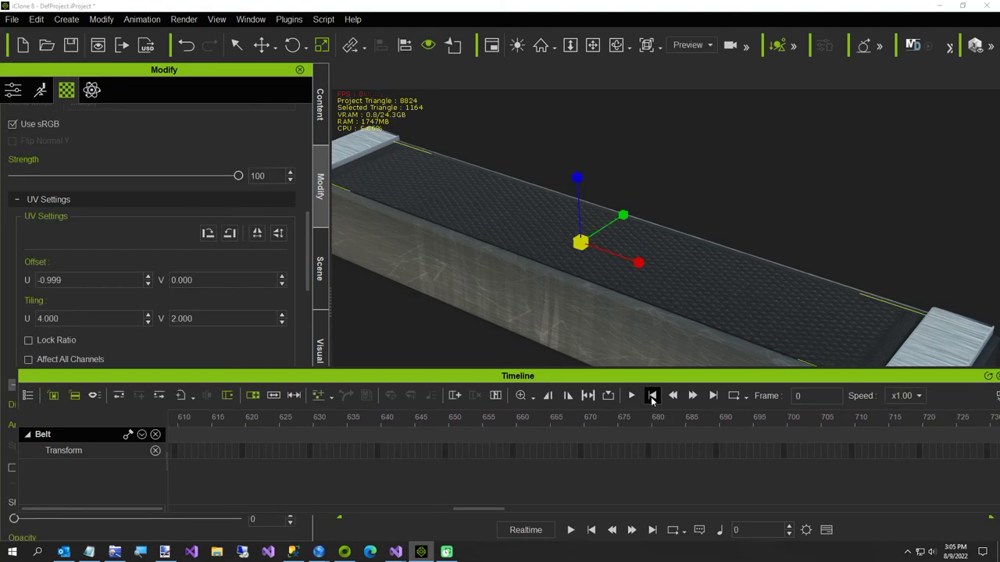
Set the Belt's starting U offset to -0.5 and preview the slower texture movement
double_click(53, 279)
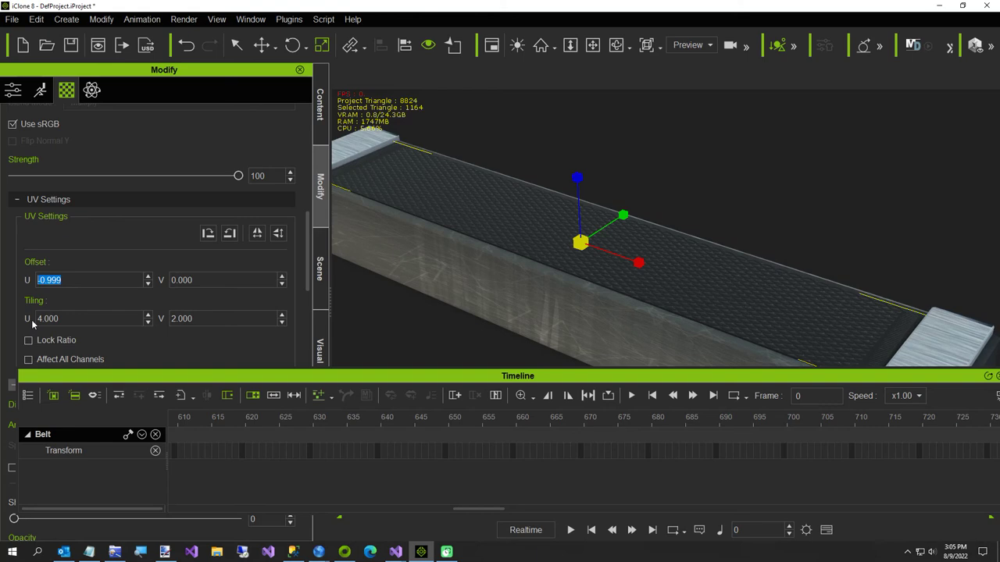
text(-.5)
click(632, 397)
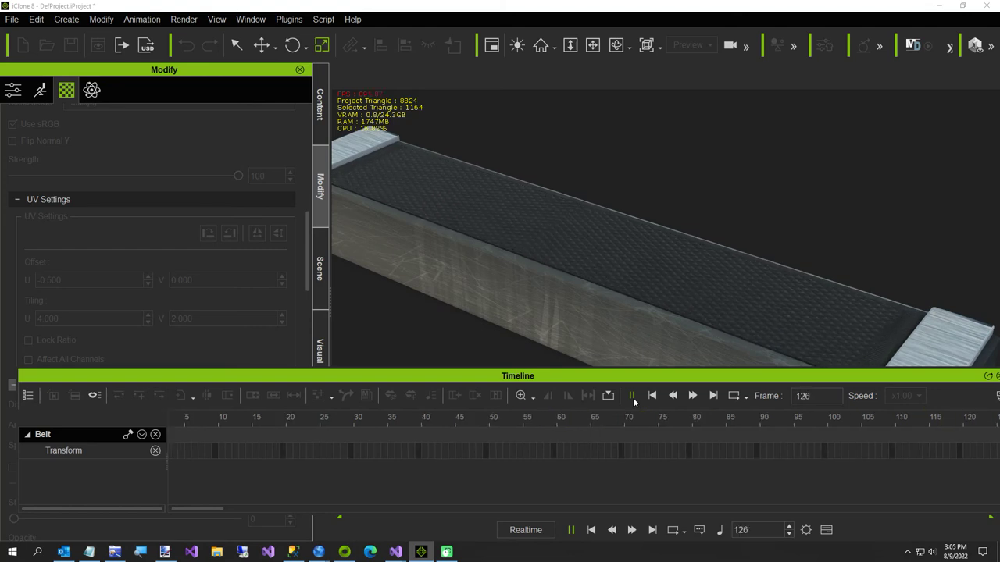
click(633, 397)
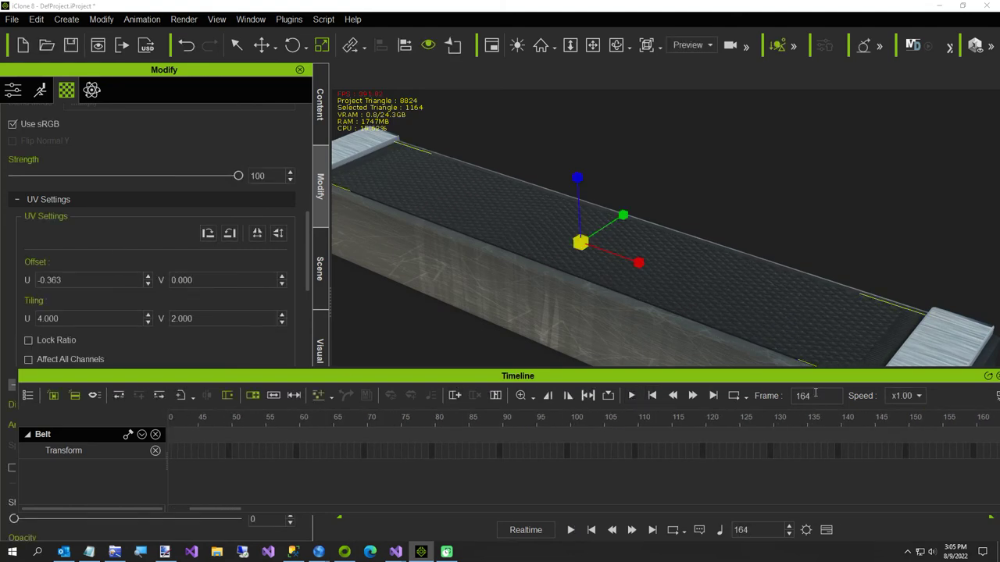
Set the Belt's U offset to 0 at frame 0 and play the animation through to frame 1799
drag(814, 393, 791, 403)
text(0)
key(Return)
drag(63, 280, 6, 282)
text(0)
key(Return)
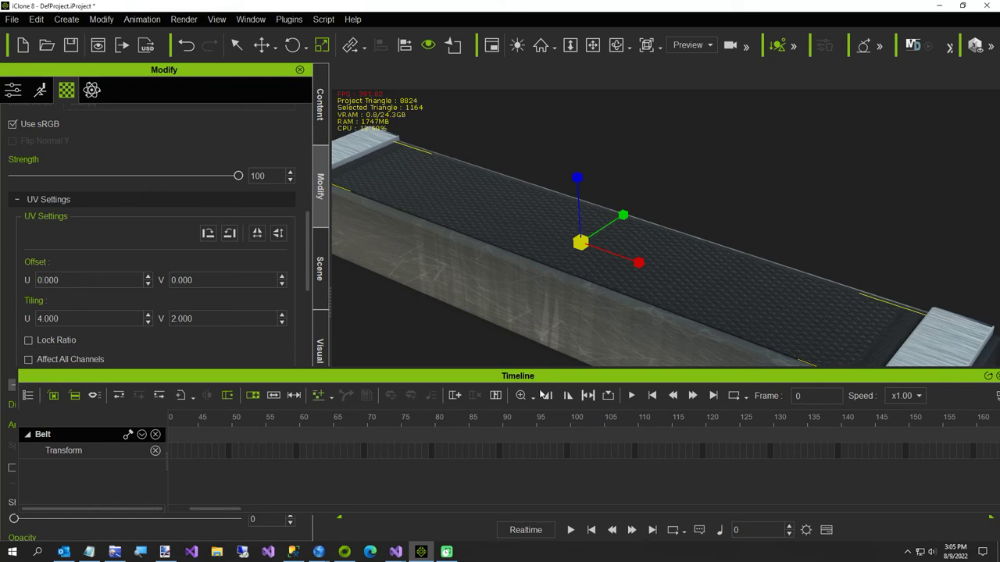
click(631, 396)
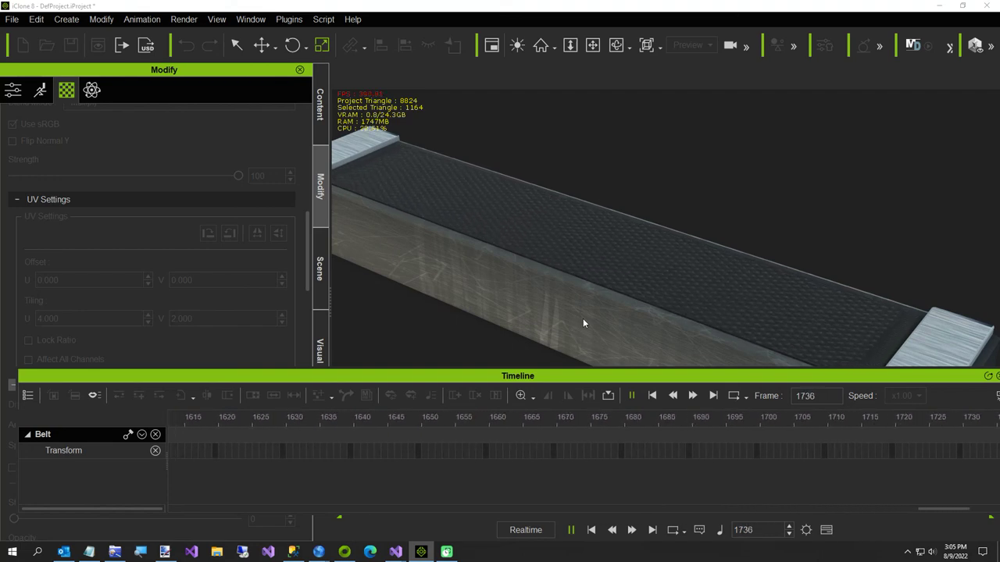
key(space)
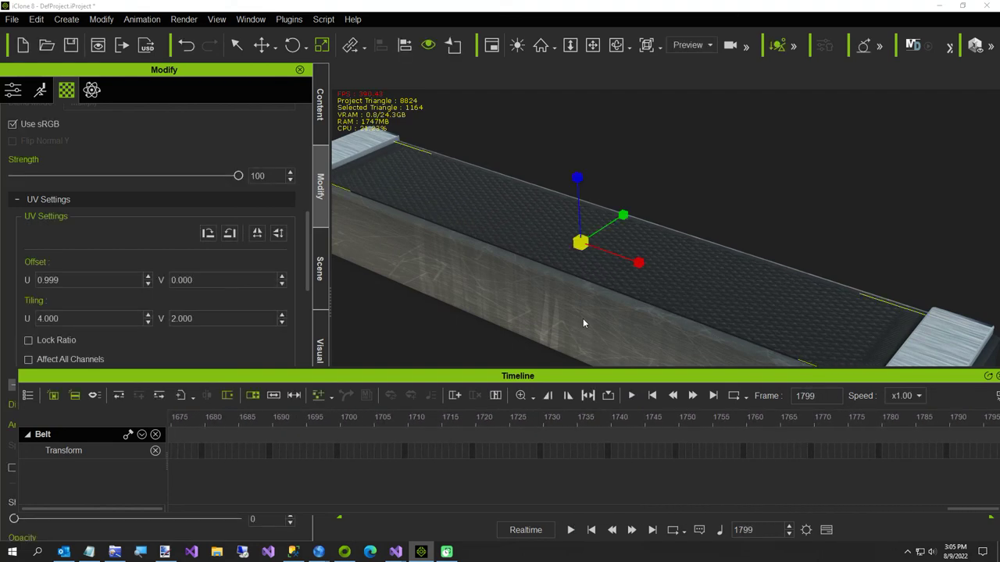